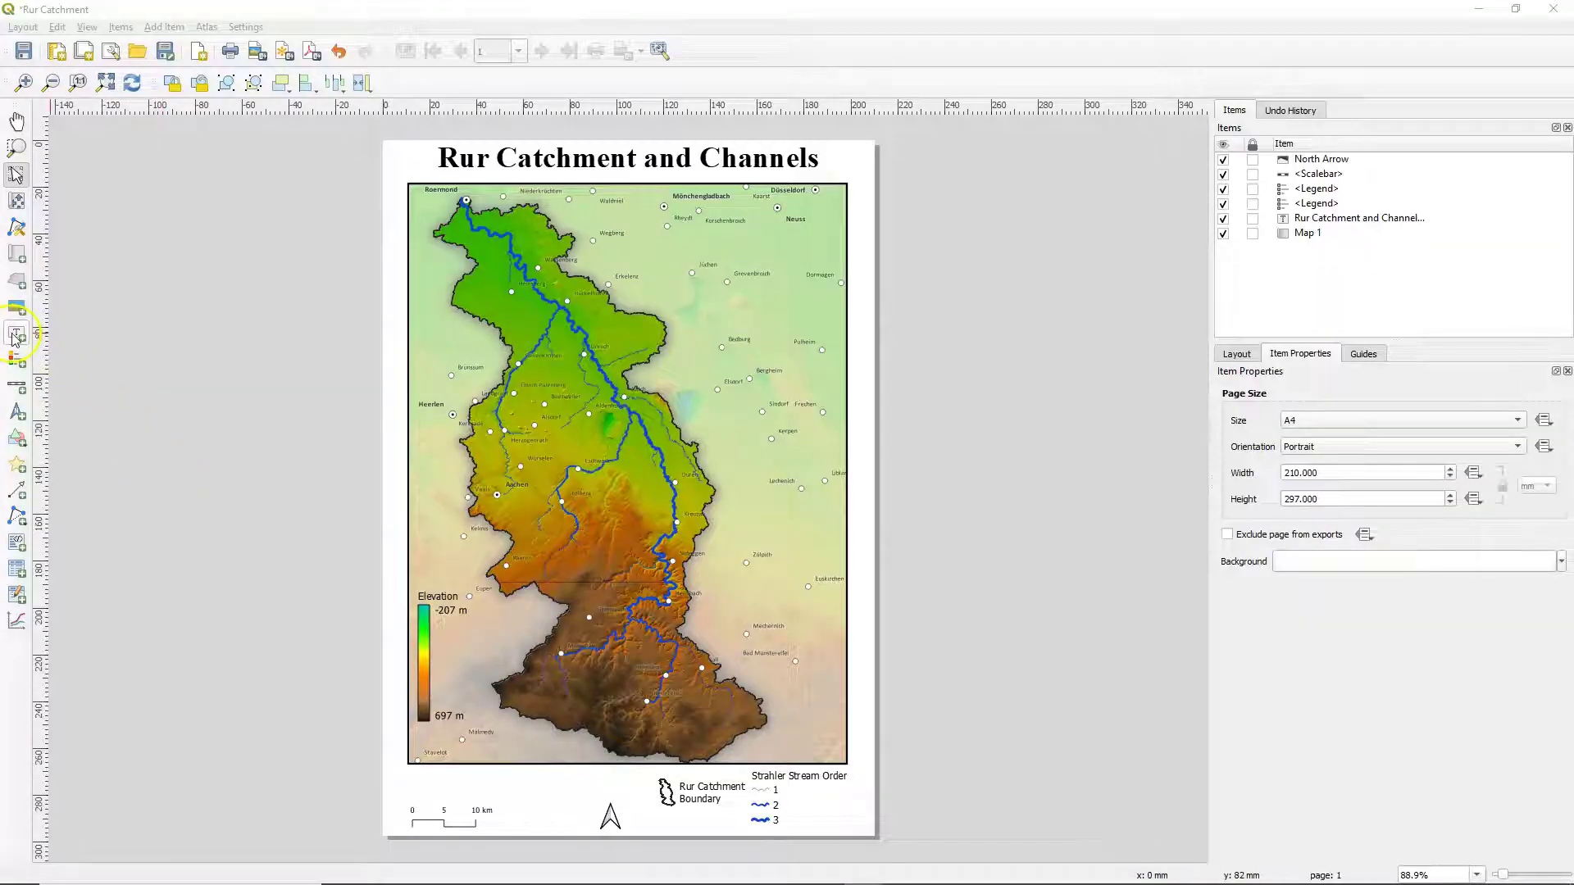
Draw a label below the map reading 'Data Sources: SRTM, Natural Earth and (c) OpenStreetMap Contributors'
left_click(15, 335)
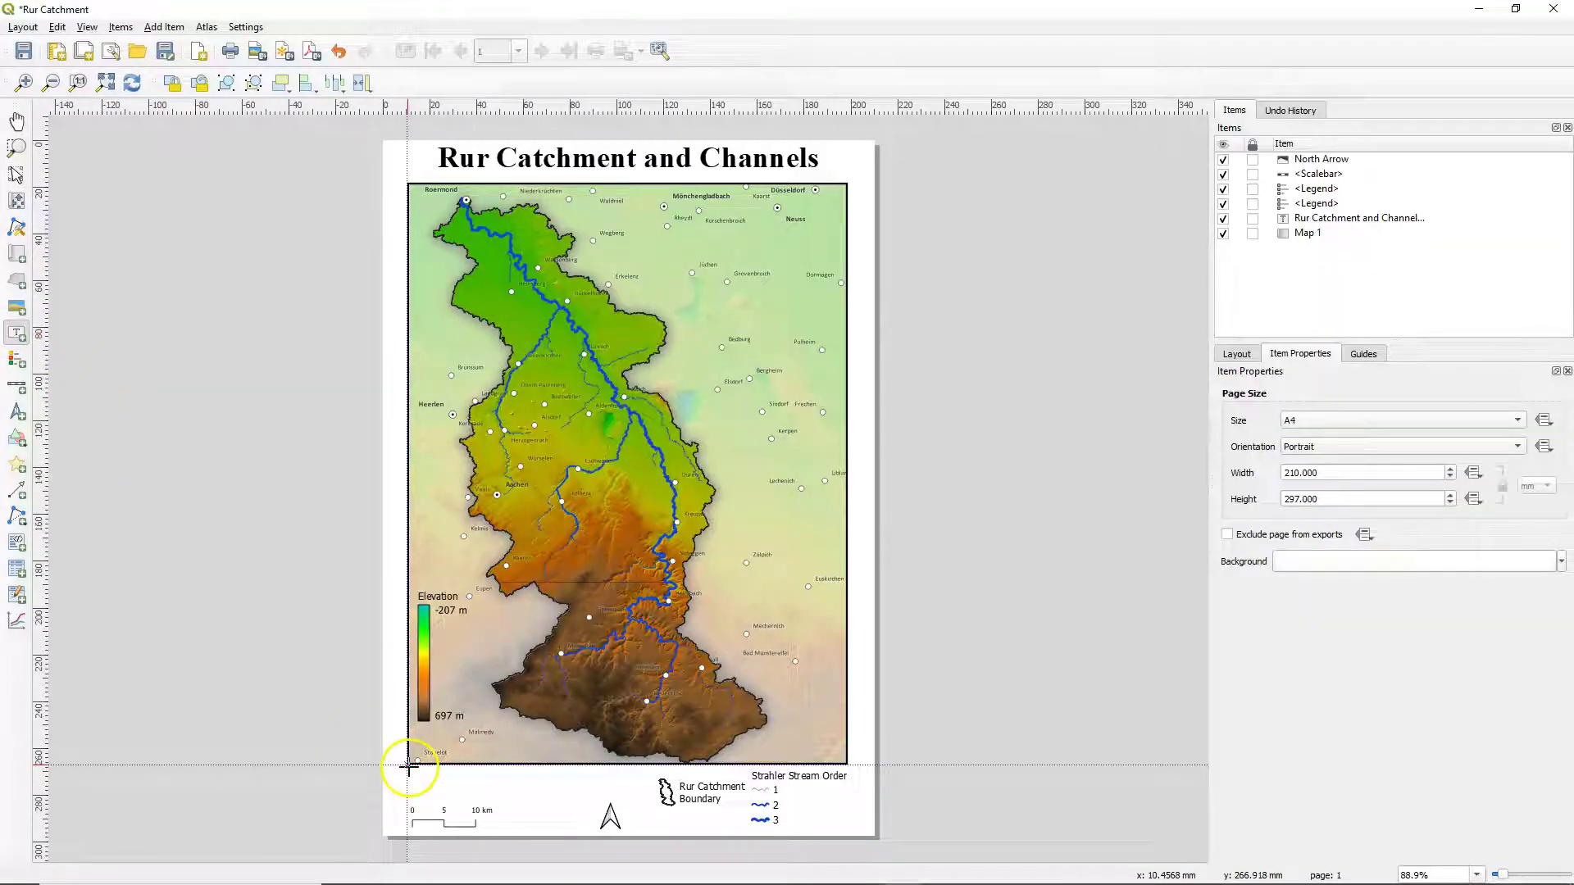
left_click_drag(409, 765, 641, 795)
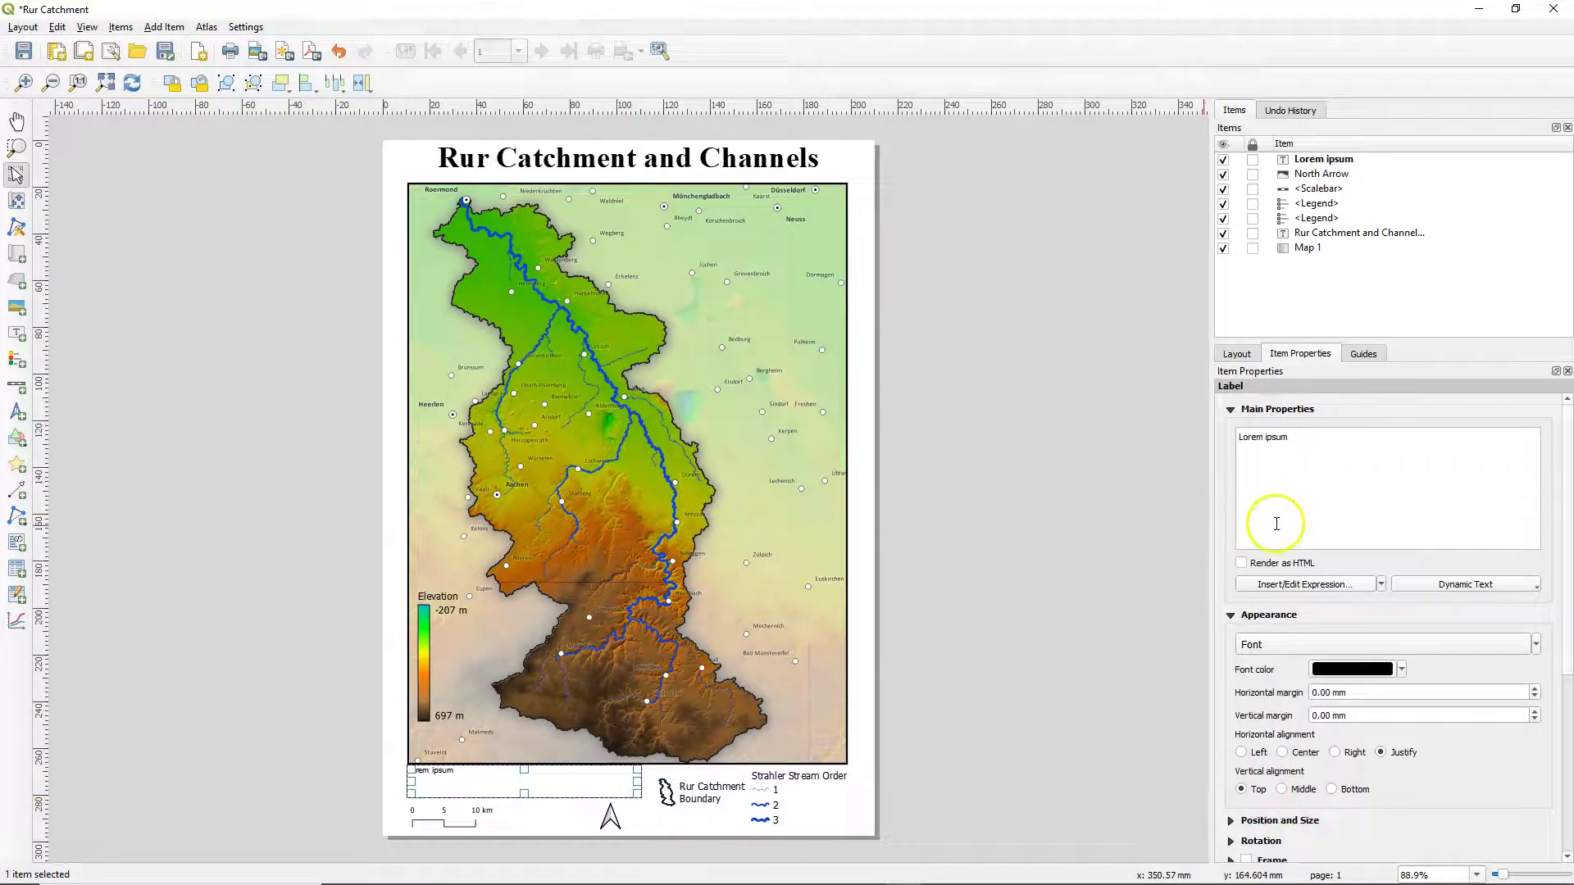
key("ctrl+a")
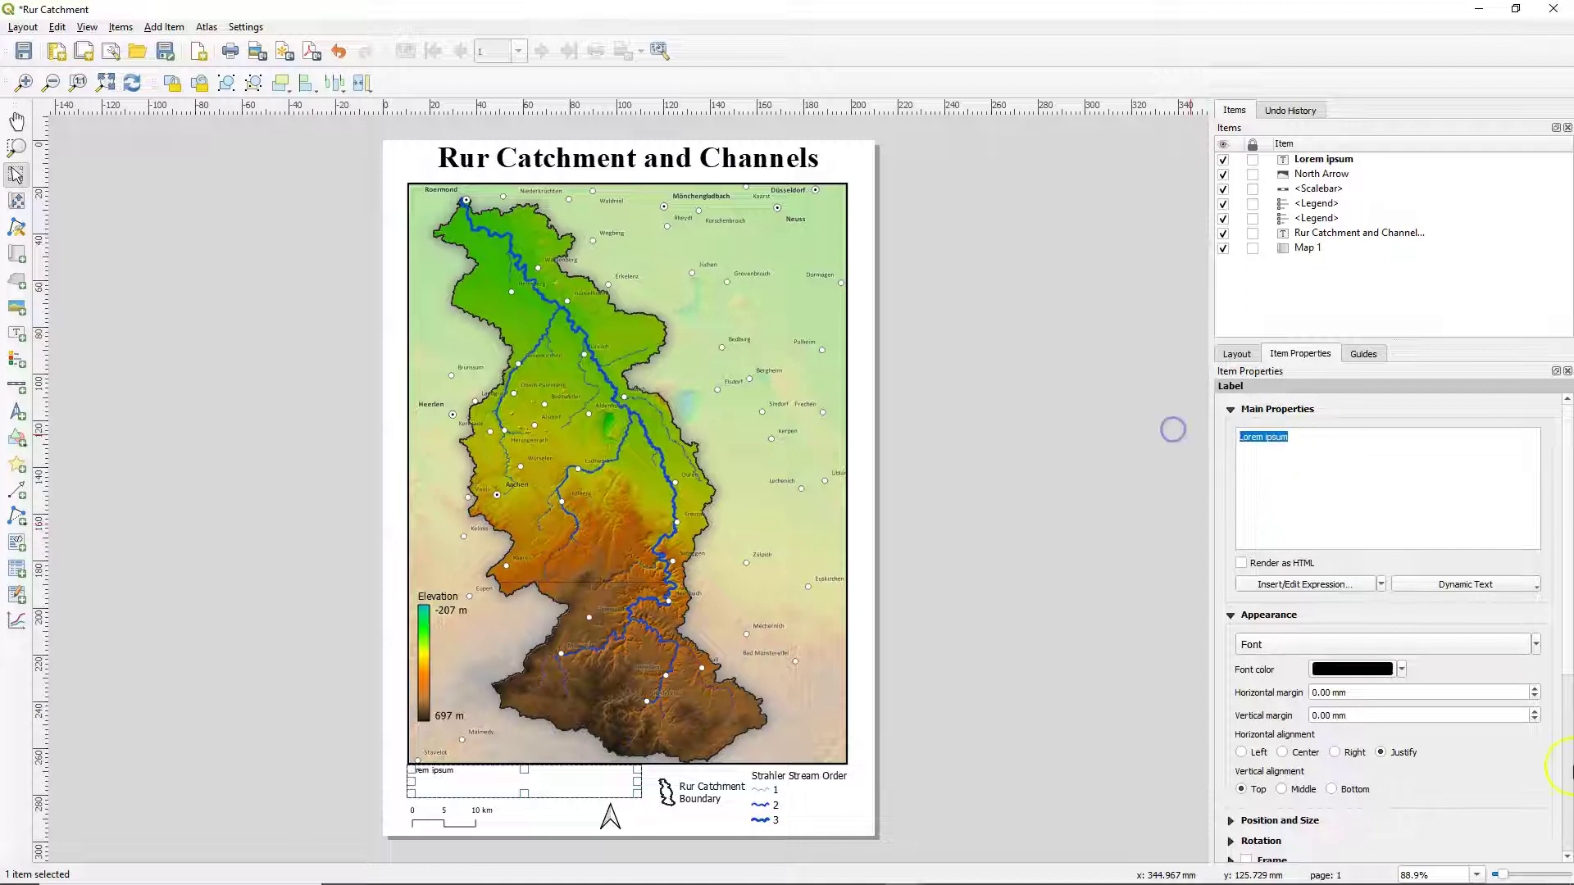
type("Data So")
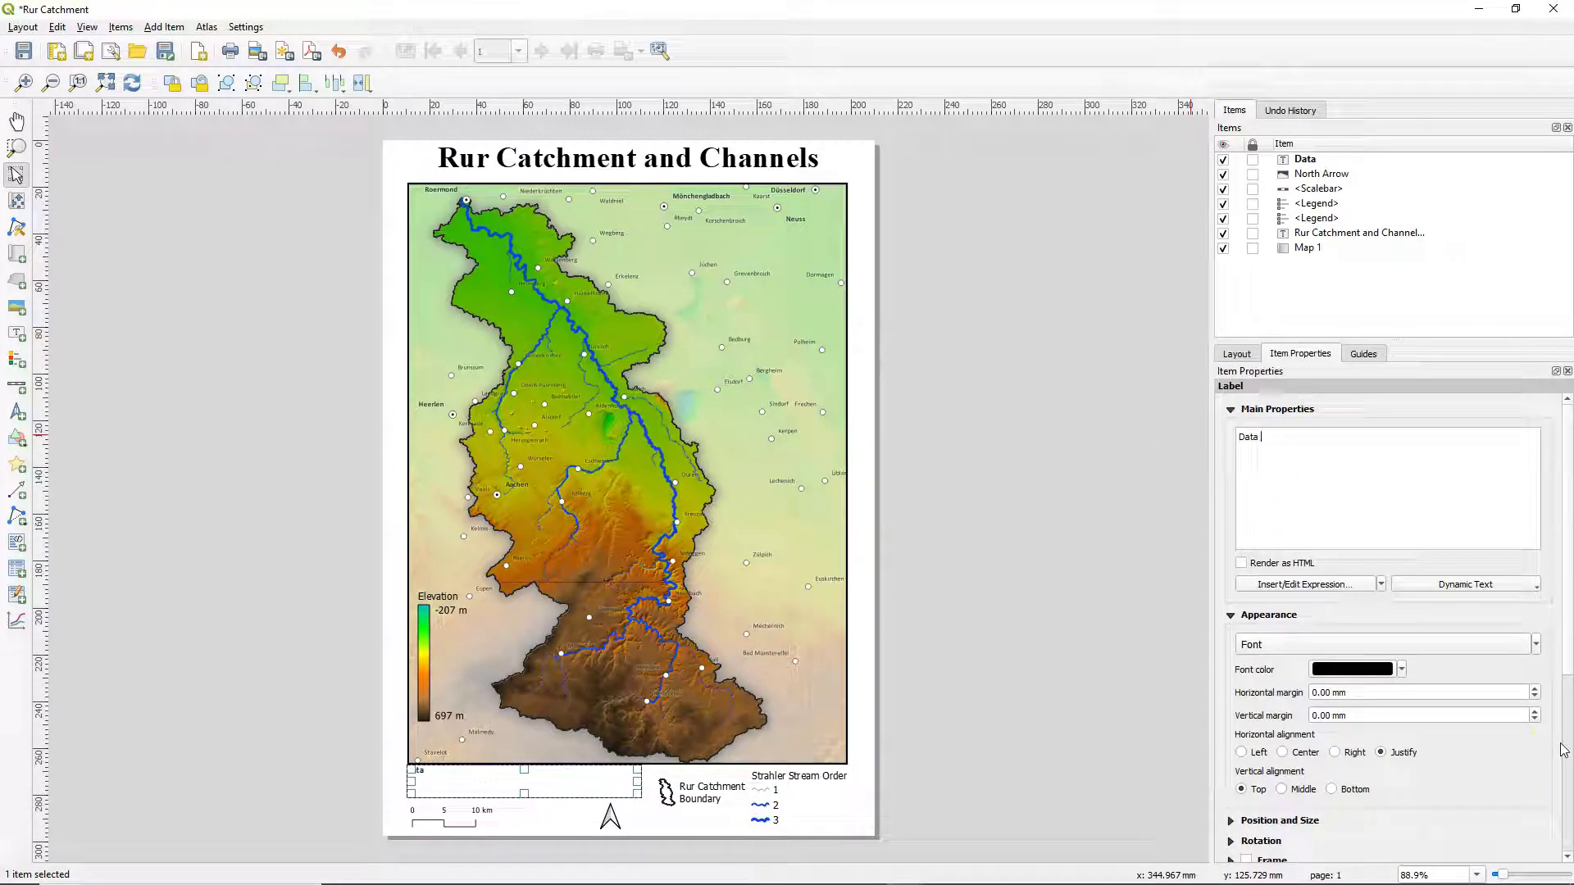
type("urces: ")
type("SRTM")
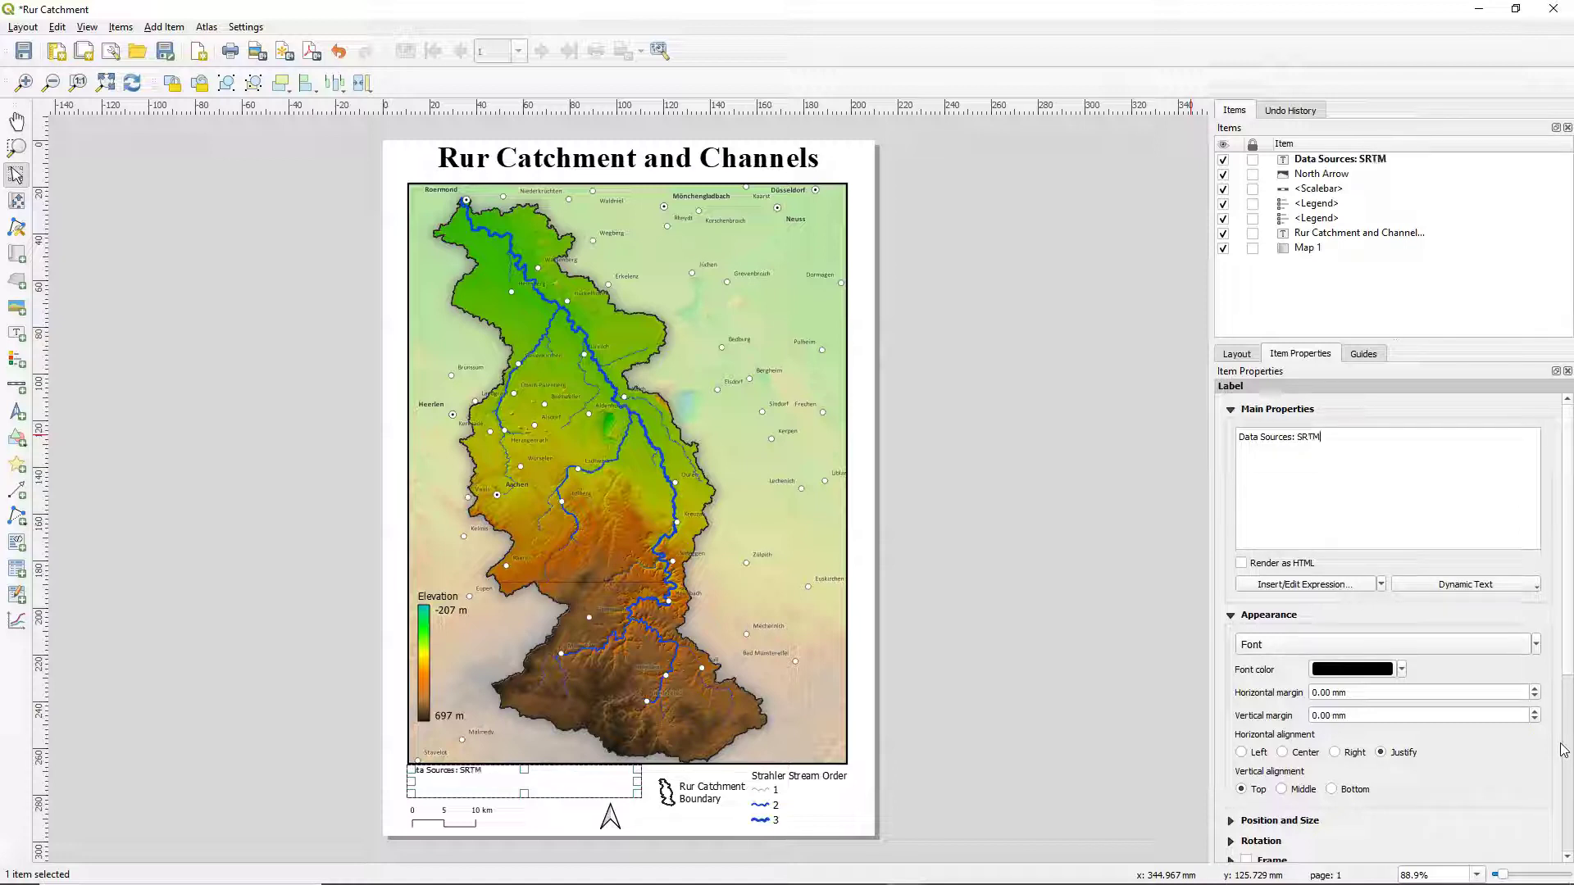
type(", Natural ")
type("Earth ")
type("and ()C")
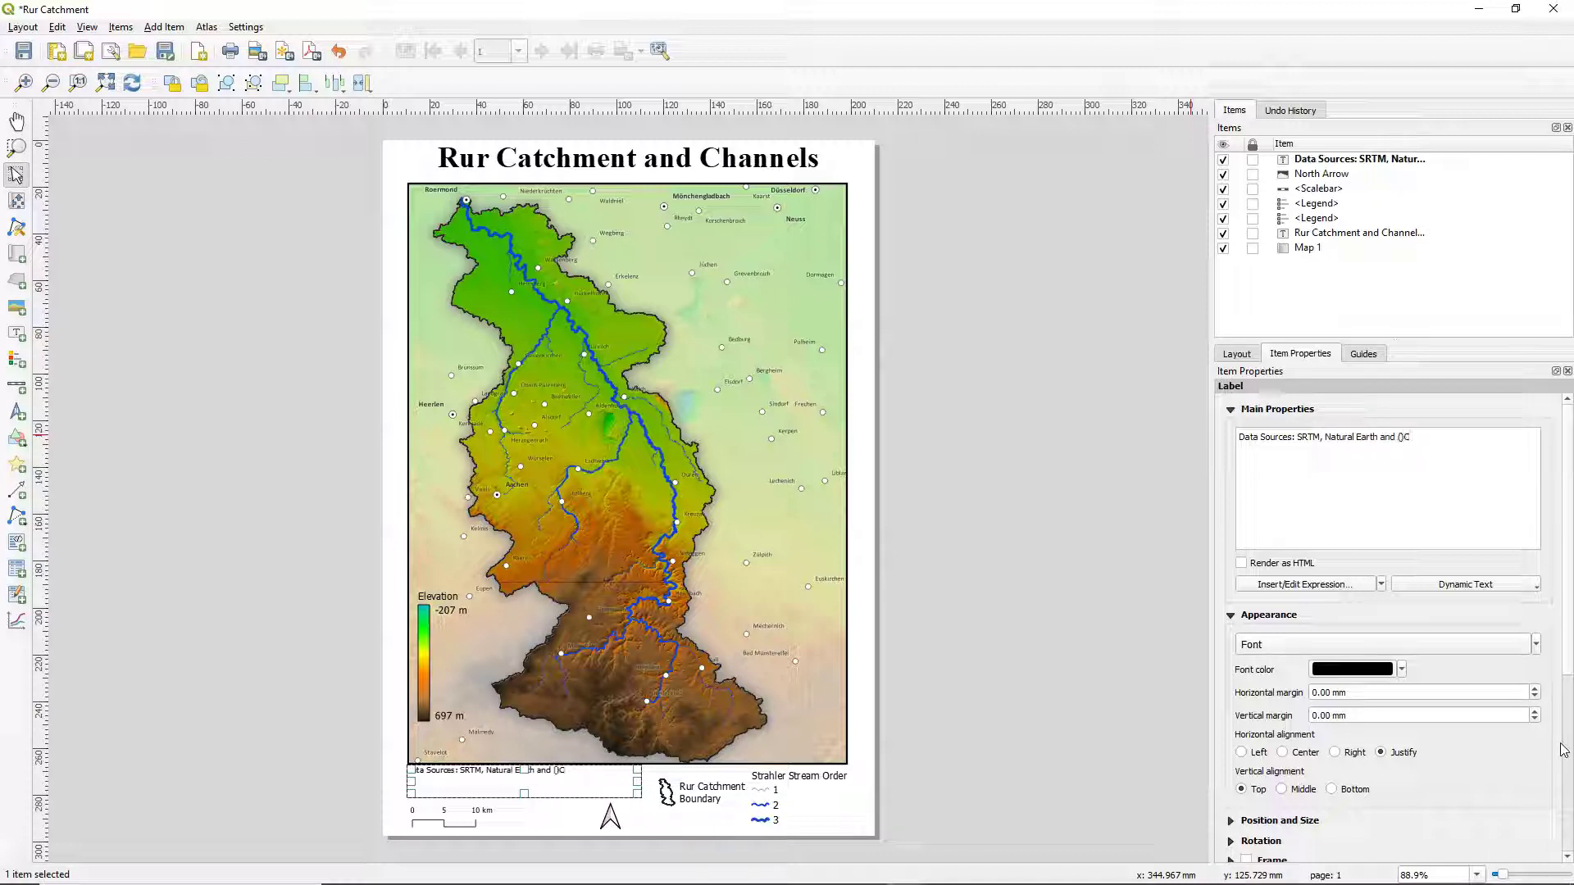
key("BackSpace")
key("BackSpace")
type("Map Con")
type("tributors Cart")
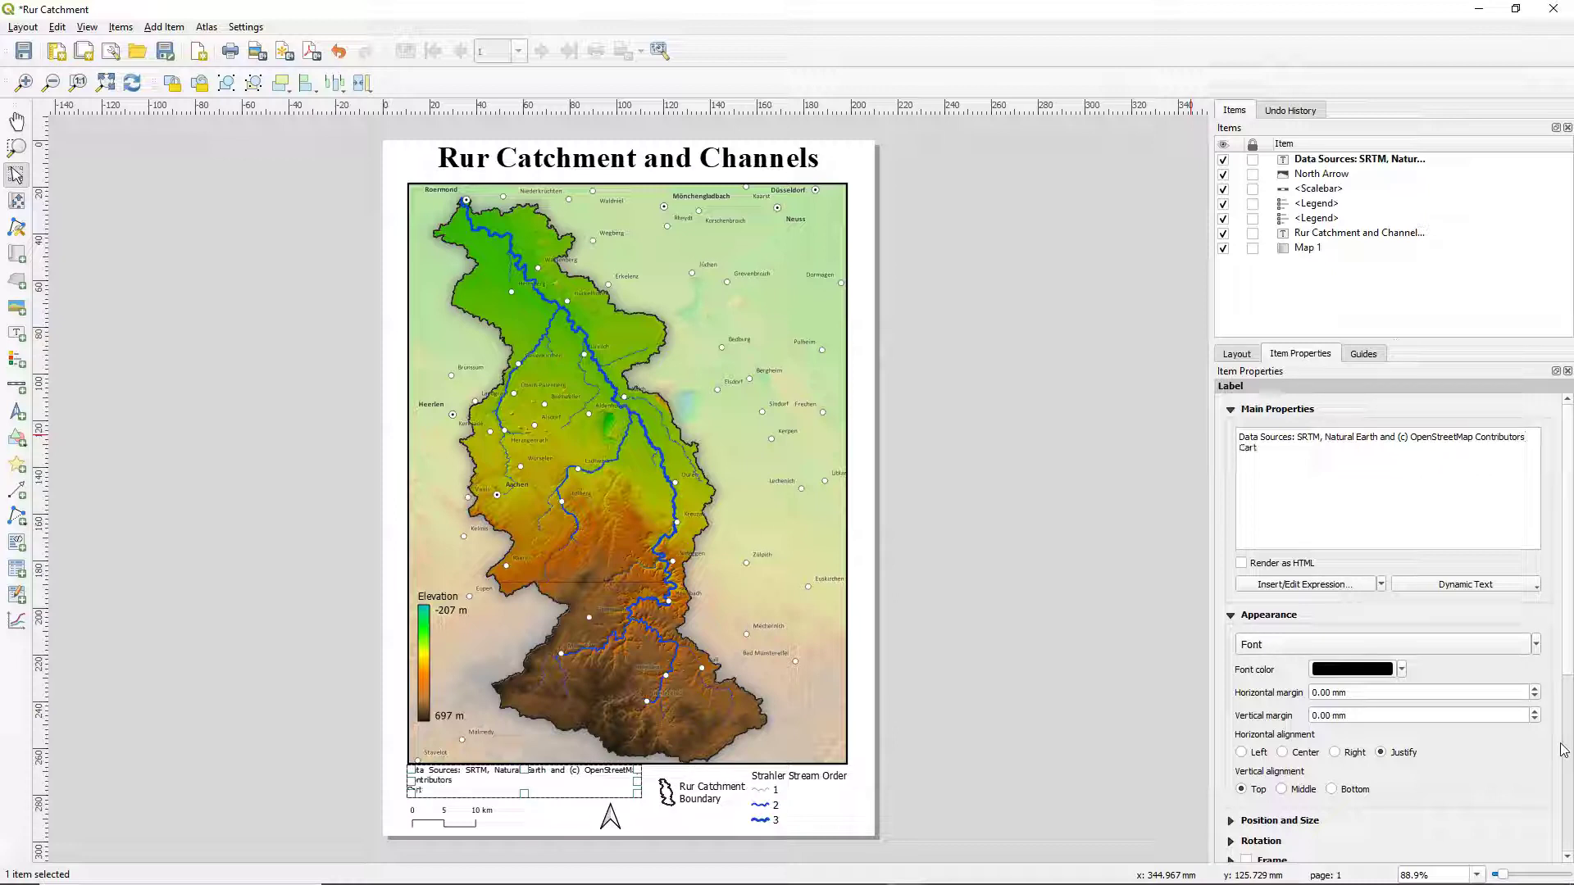
type("ographer: <your n")
Finish the 'Cartographer: <your name>' line and add a 'Created on: <todays date>' line
type("ame>")
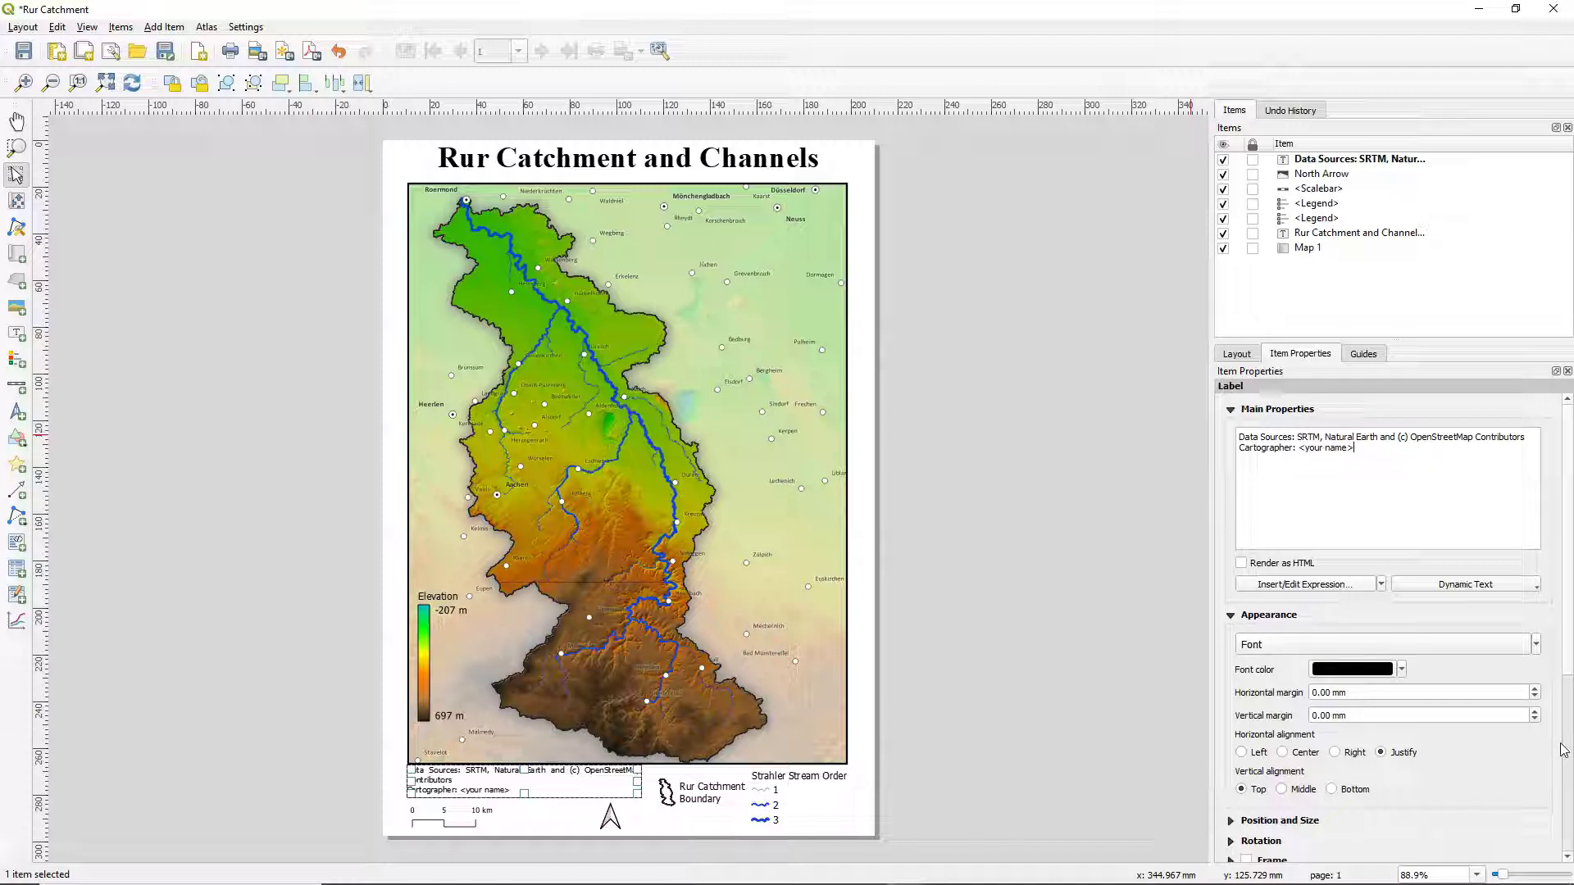
key("Return")
type("Created")
type(" date>")
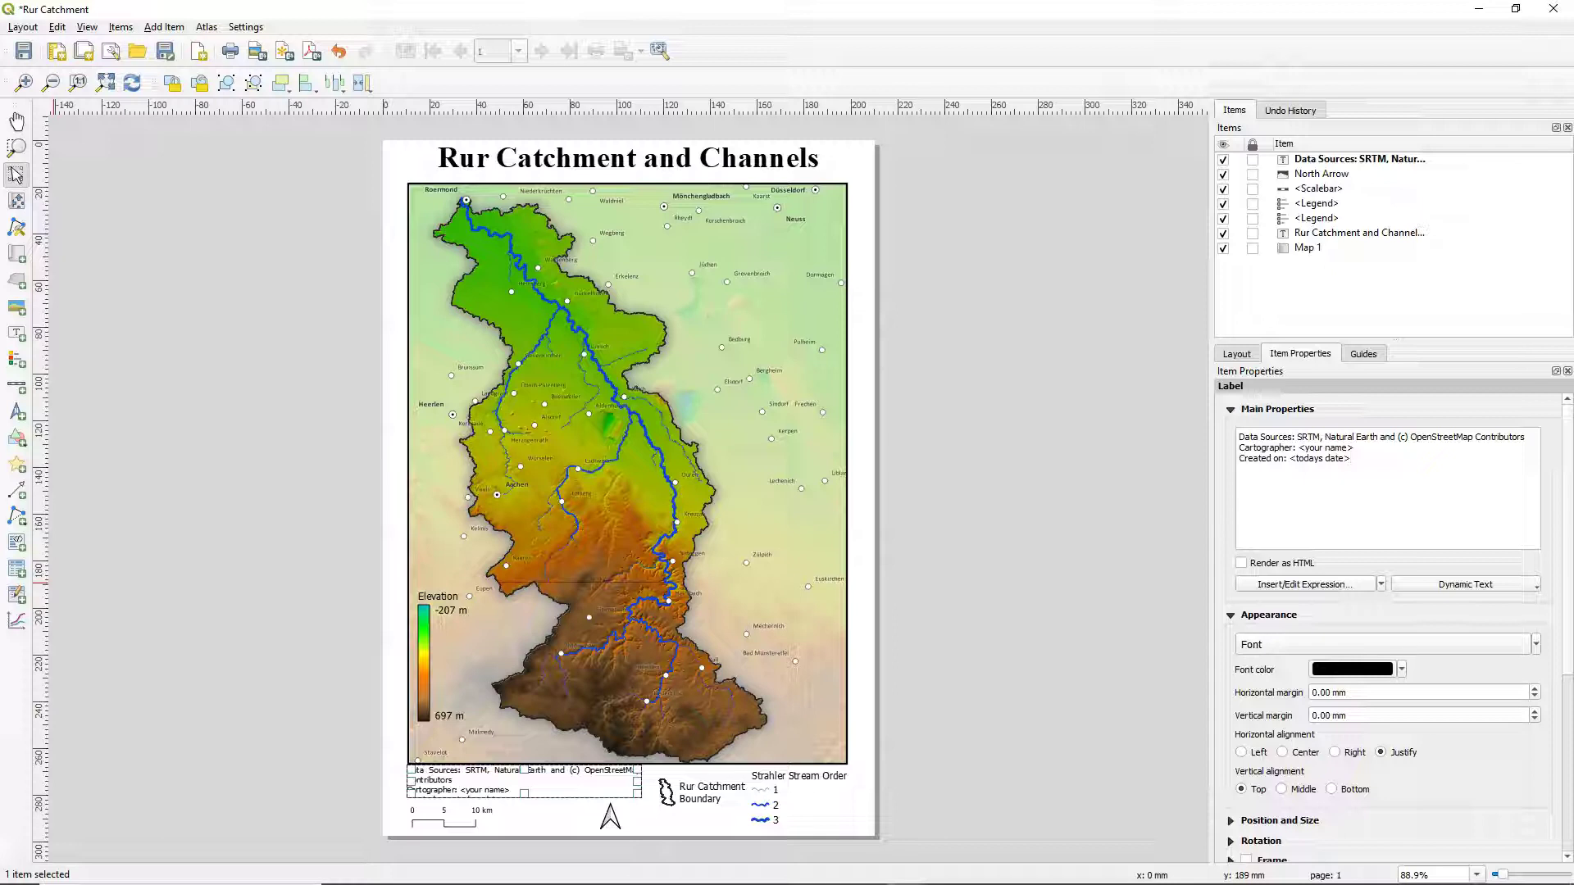
Replace <todays date> with the dynamic Current Date in Day/Month/Year format
left_click_drag(1350, 458, 1289, 458)
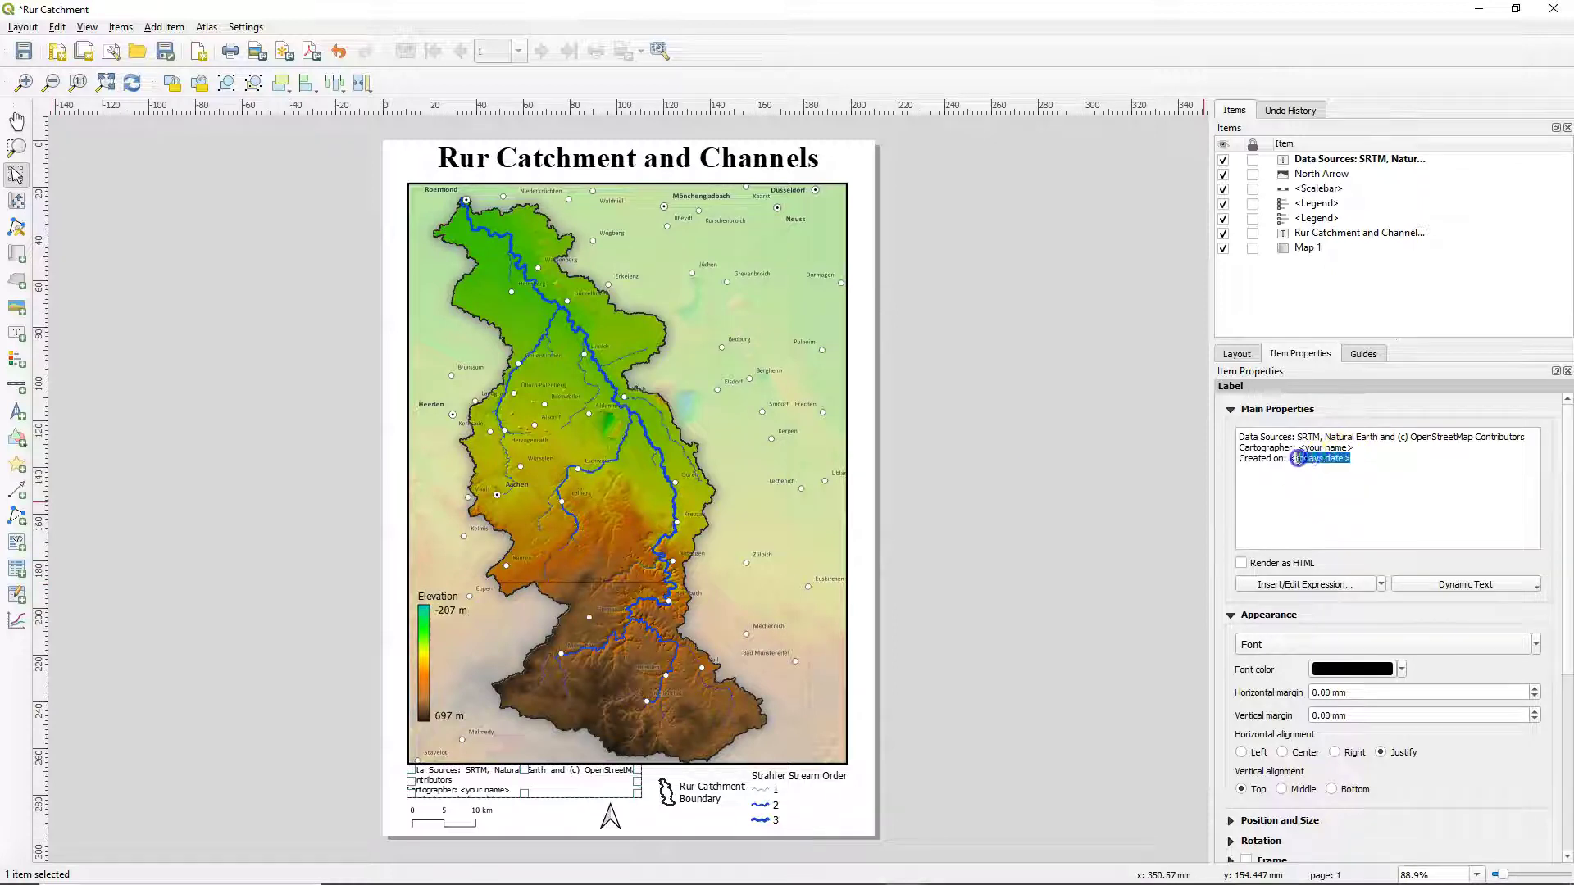
left_click(1520, 587)
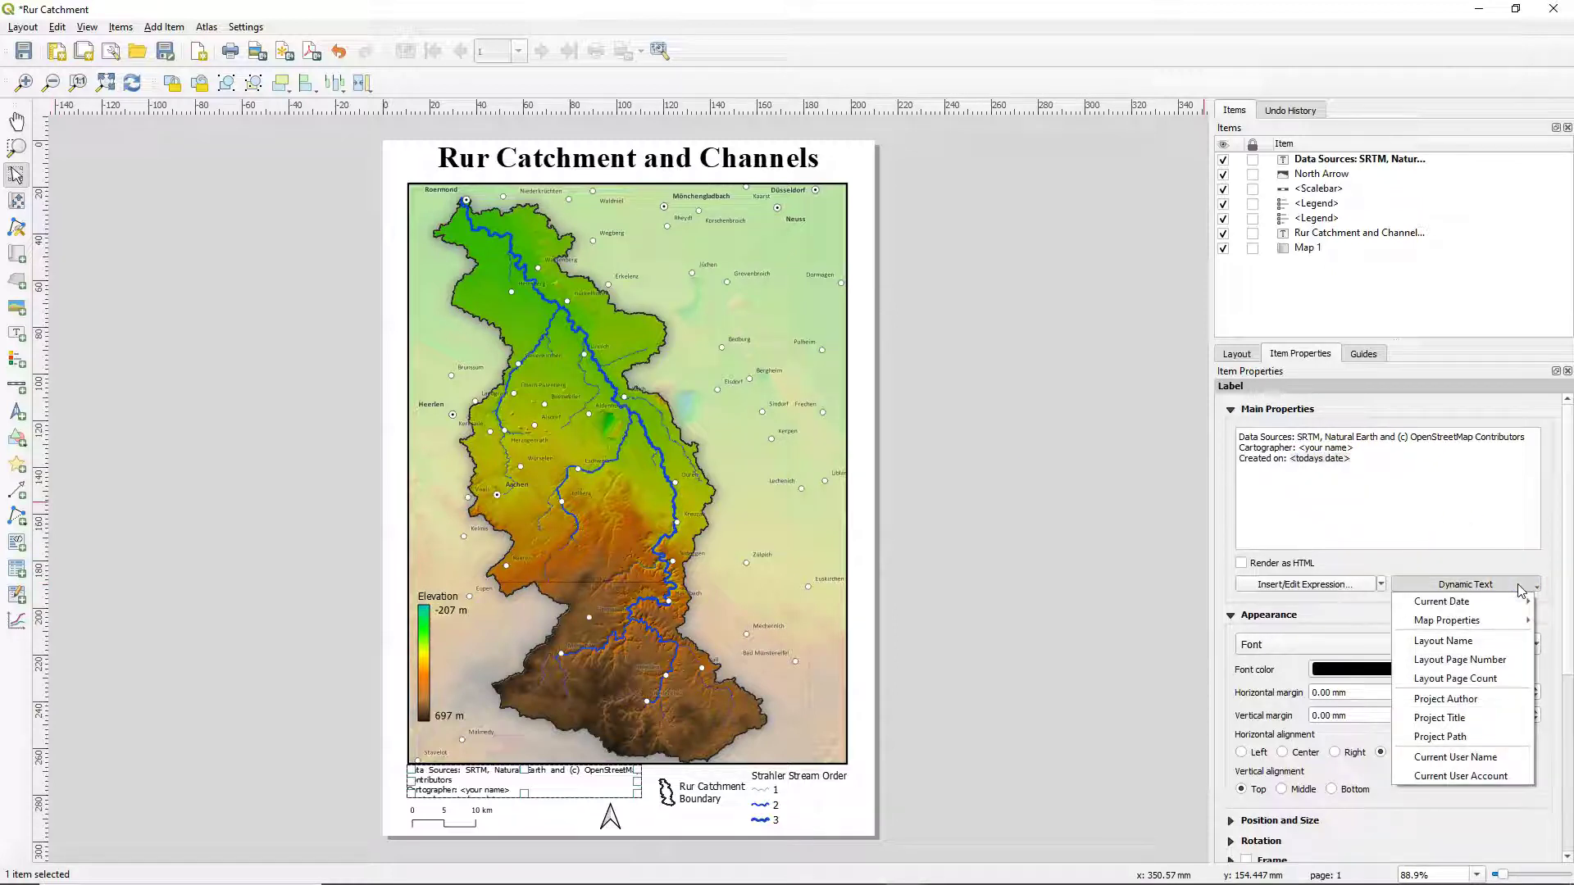
left_click(1447, 603)
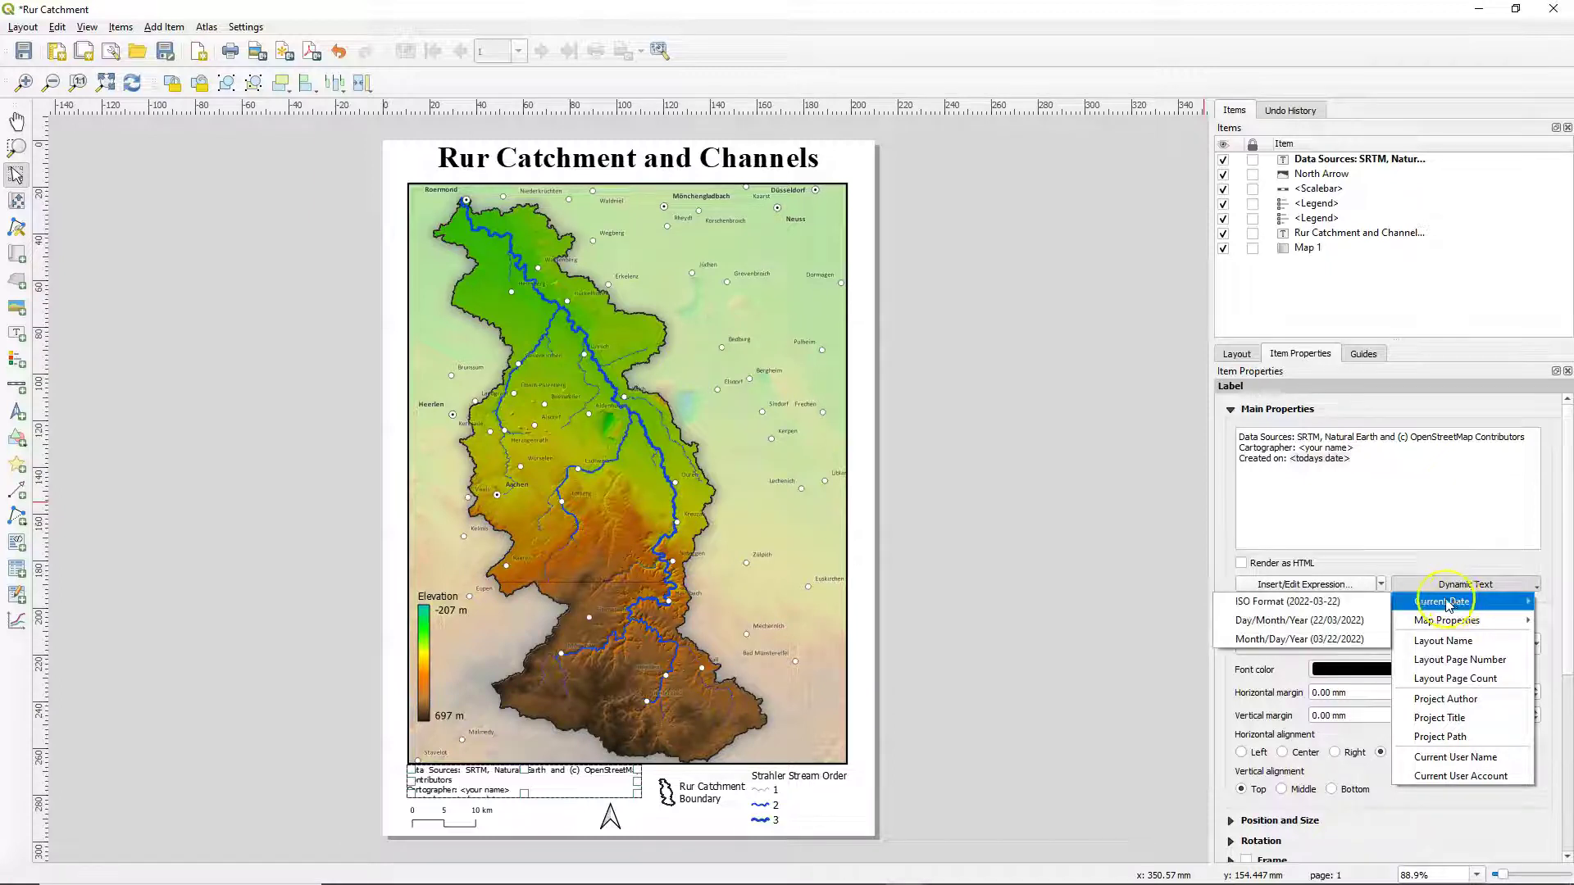
left_click(1284, 629)
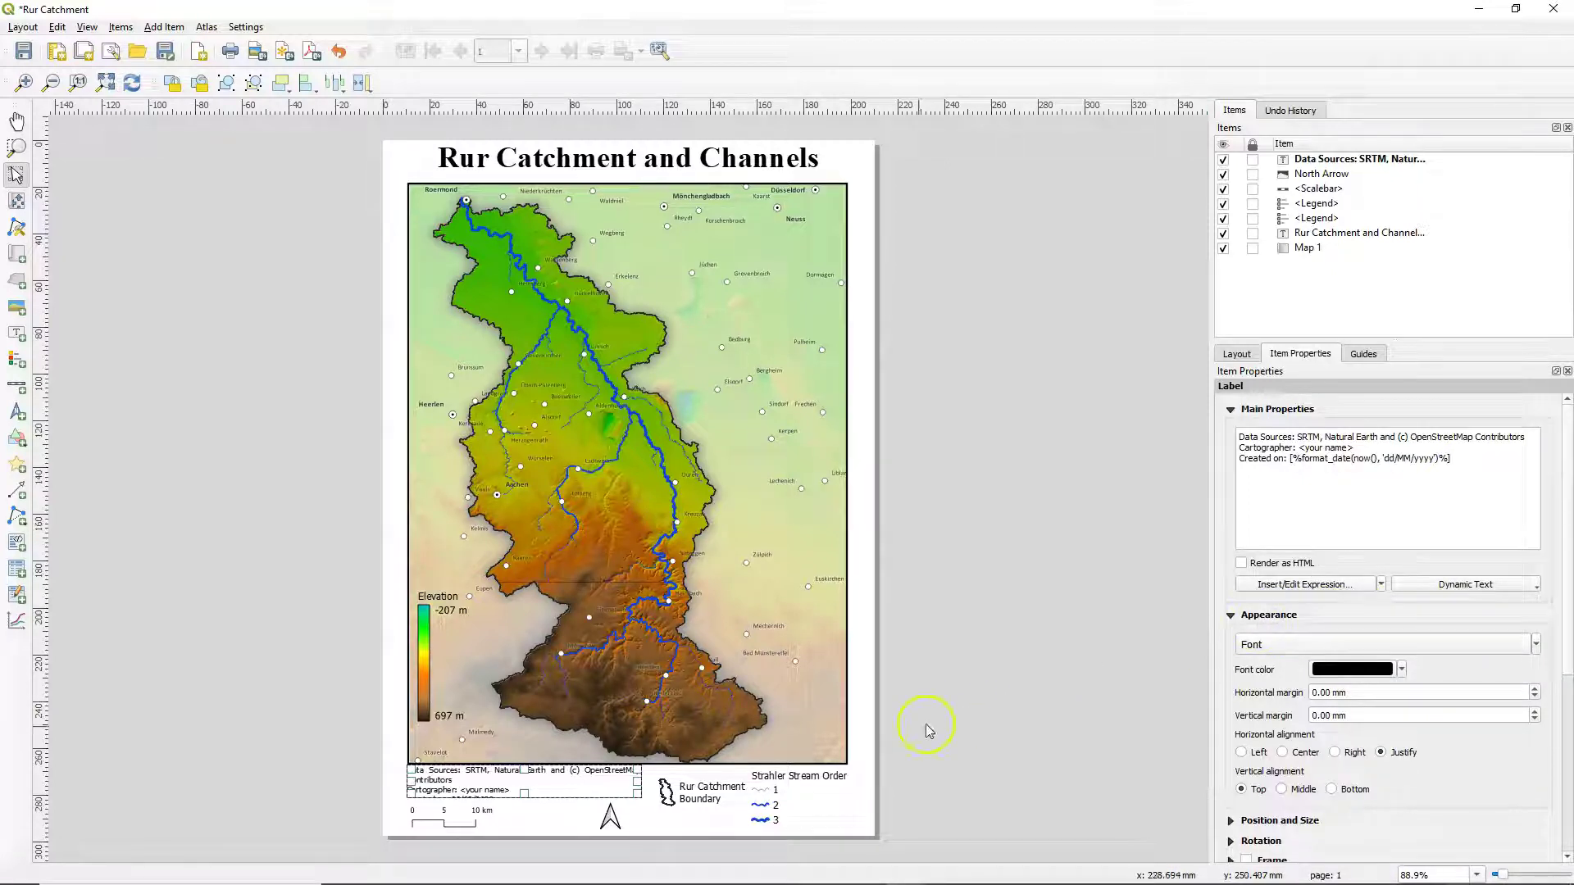
Make the footer label taller so all lines show, and select the (c) text
left_click(525, 794)
left_click_drag(524, 794, 524, 807)
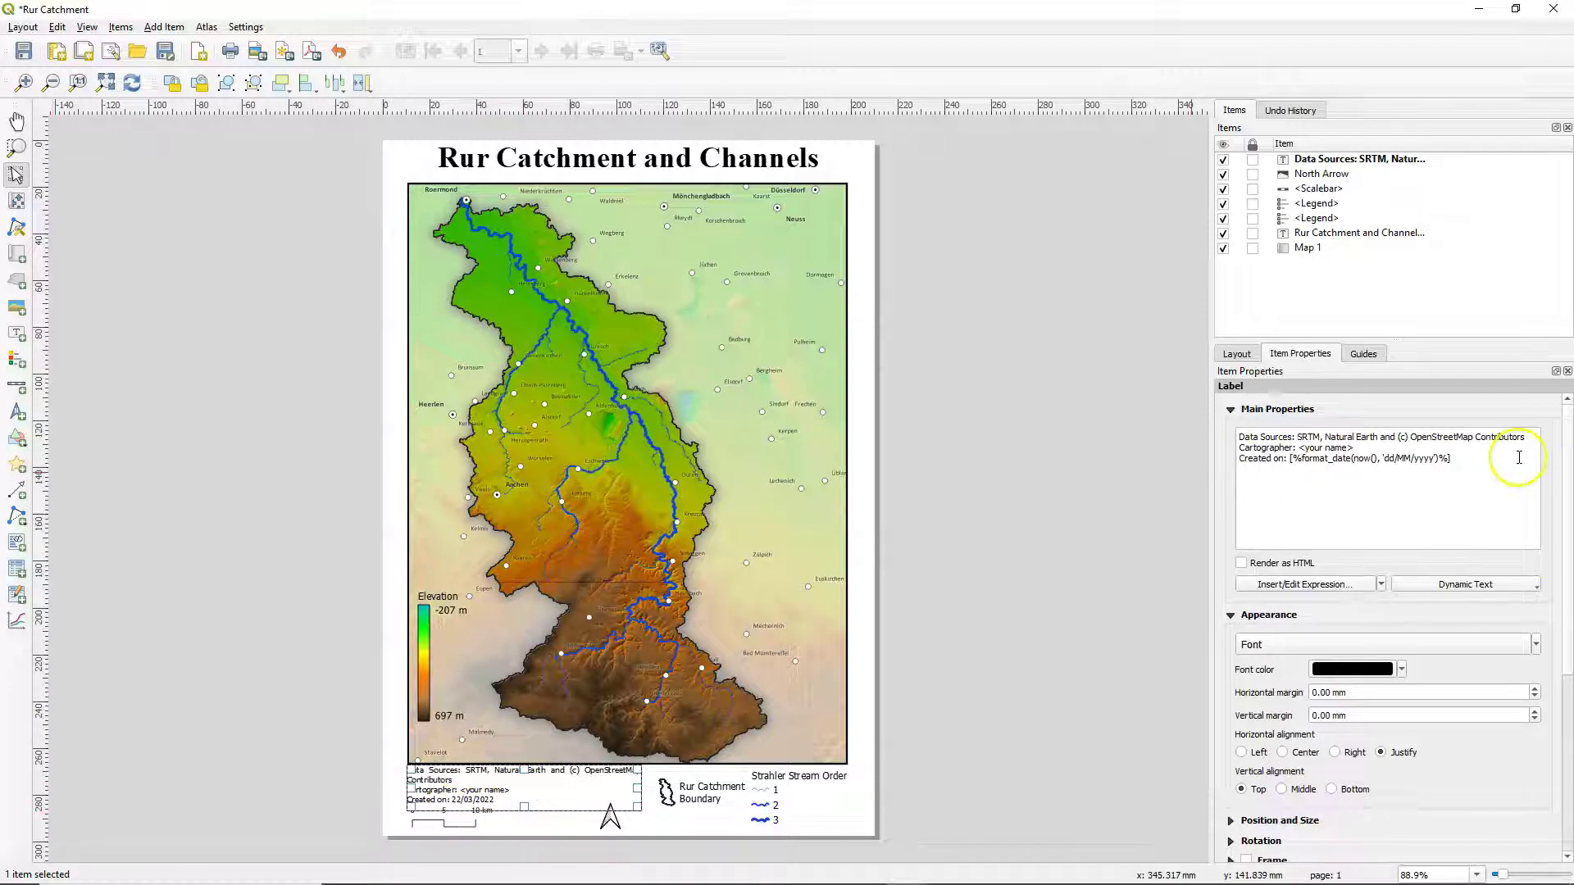
left_click(1397, 434)
left_click_drag(1398, 435, 1409, 436)
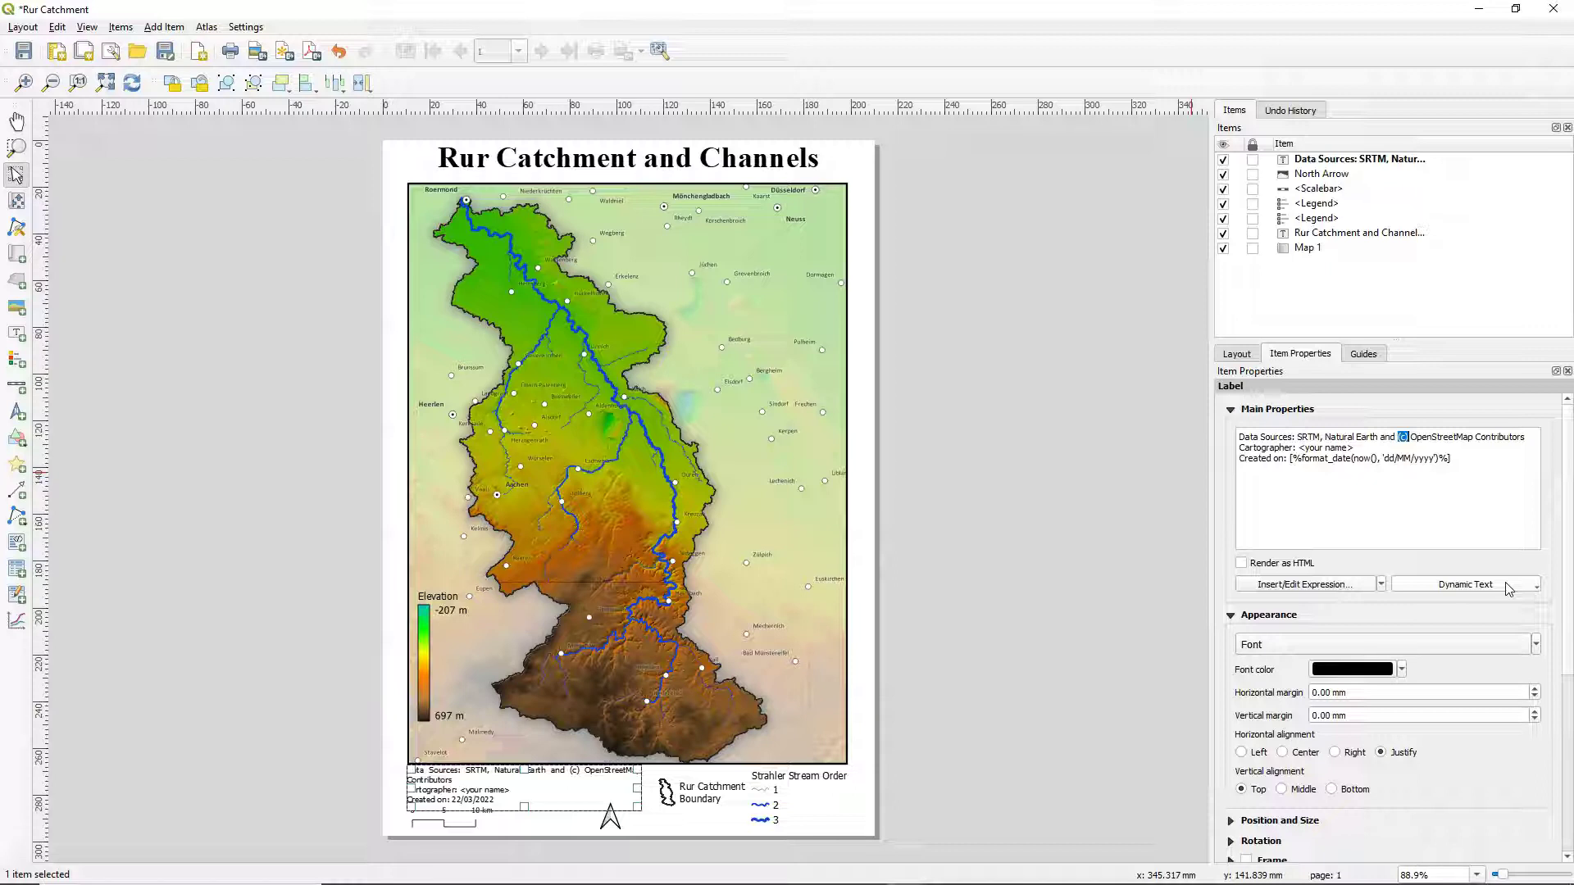
Replace (c) with a char(0169) © expression and remove the space before OpenStreetMap
left_click(1351, 584)
type("char")
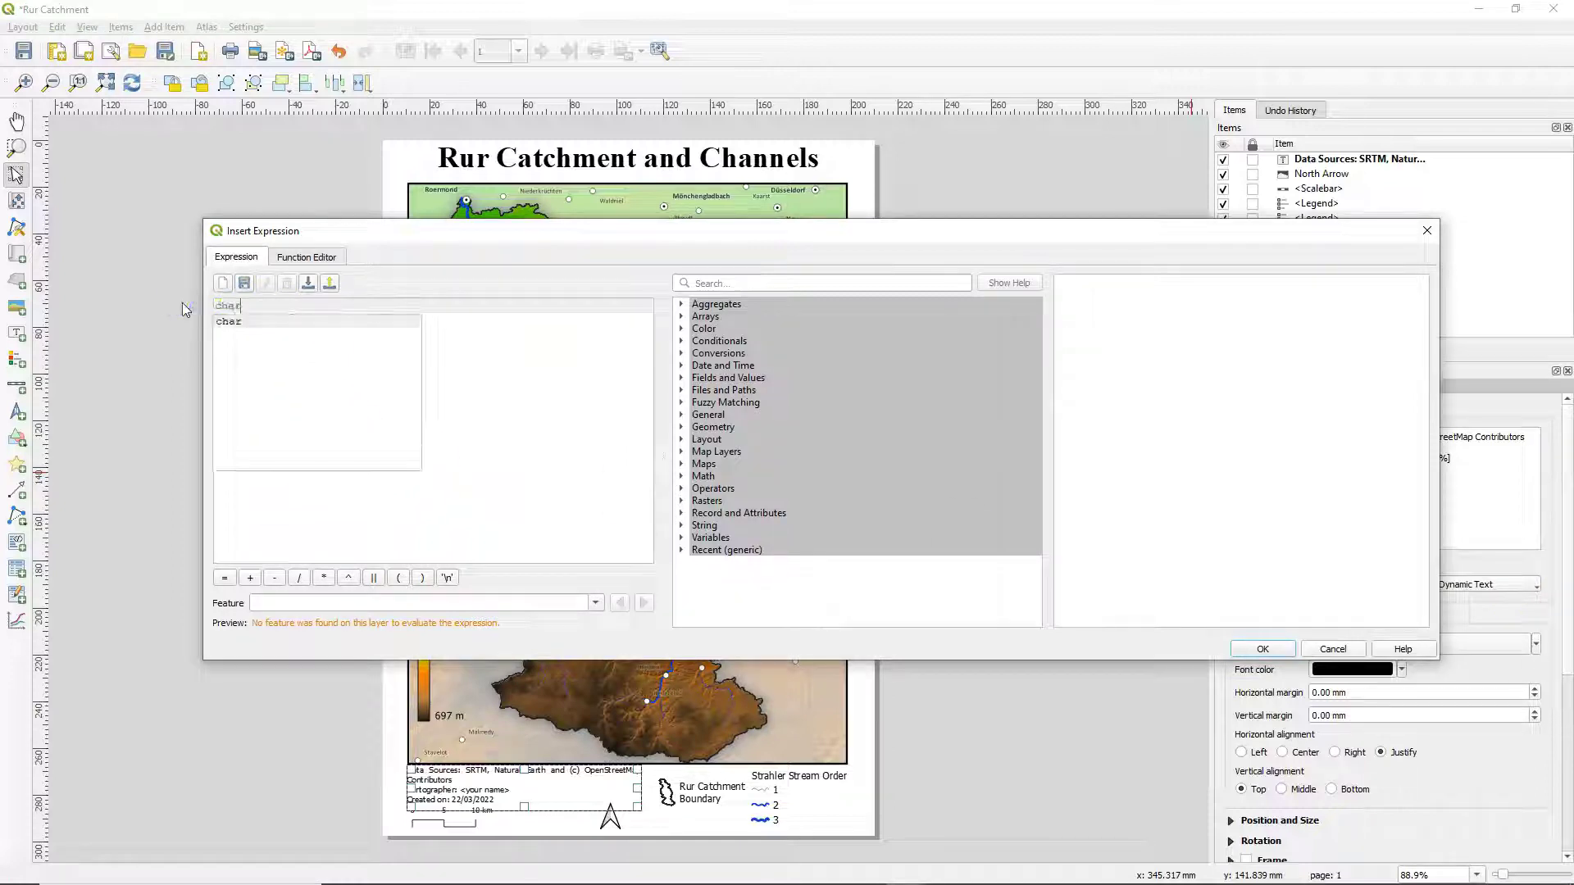
type("(0")
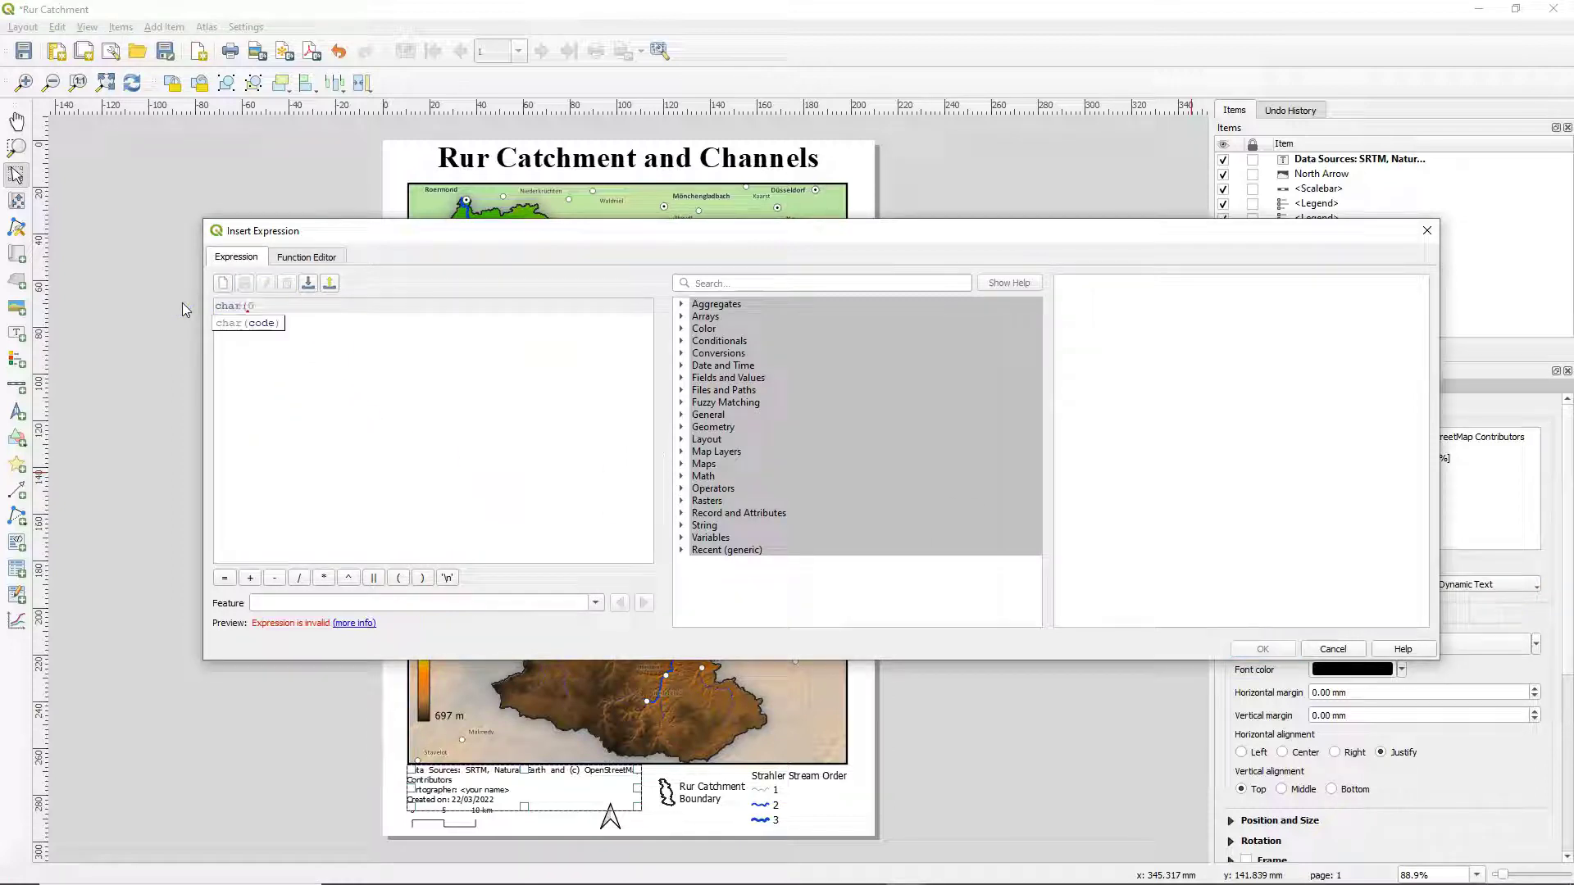
type("169)")
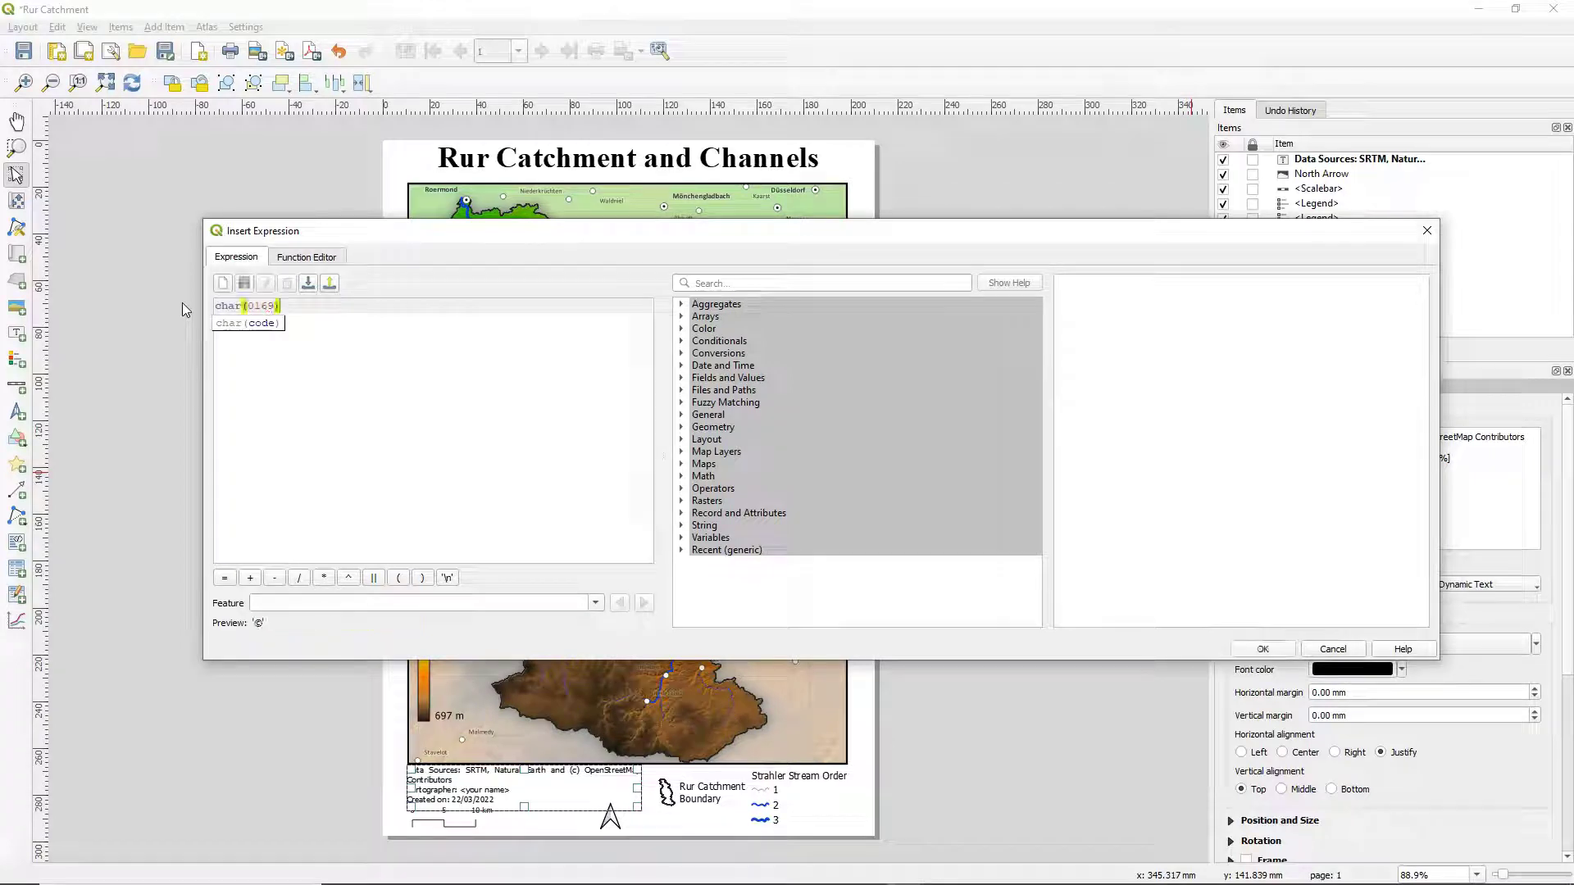
left_click(1263, 650)
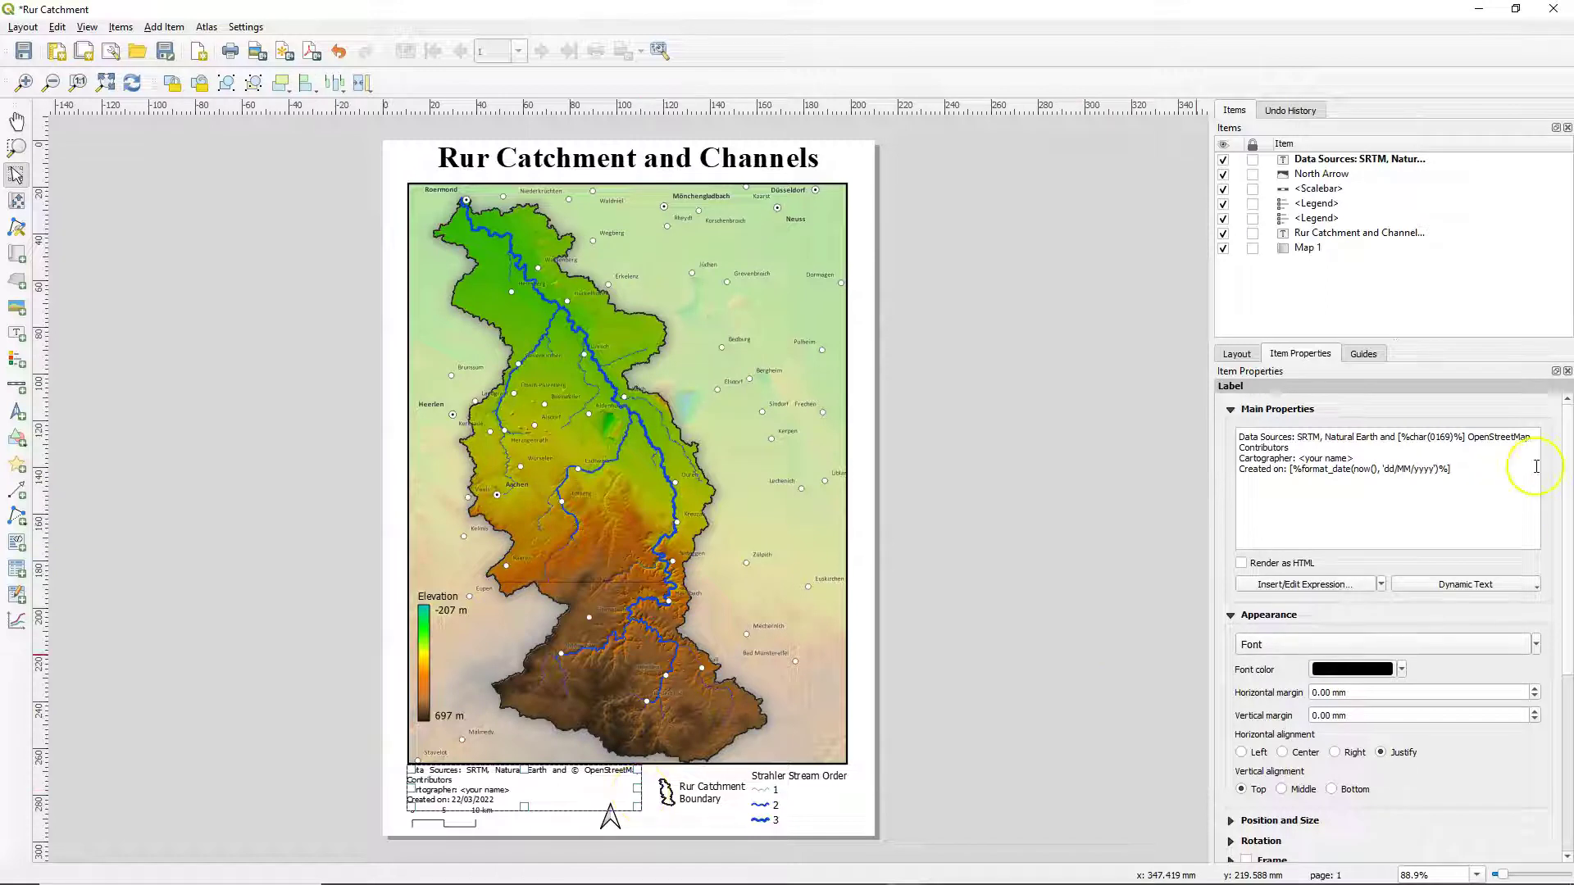
left_click(1467, 442)
key("BackSpace")
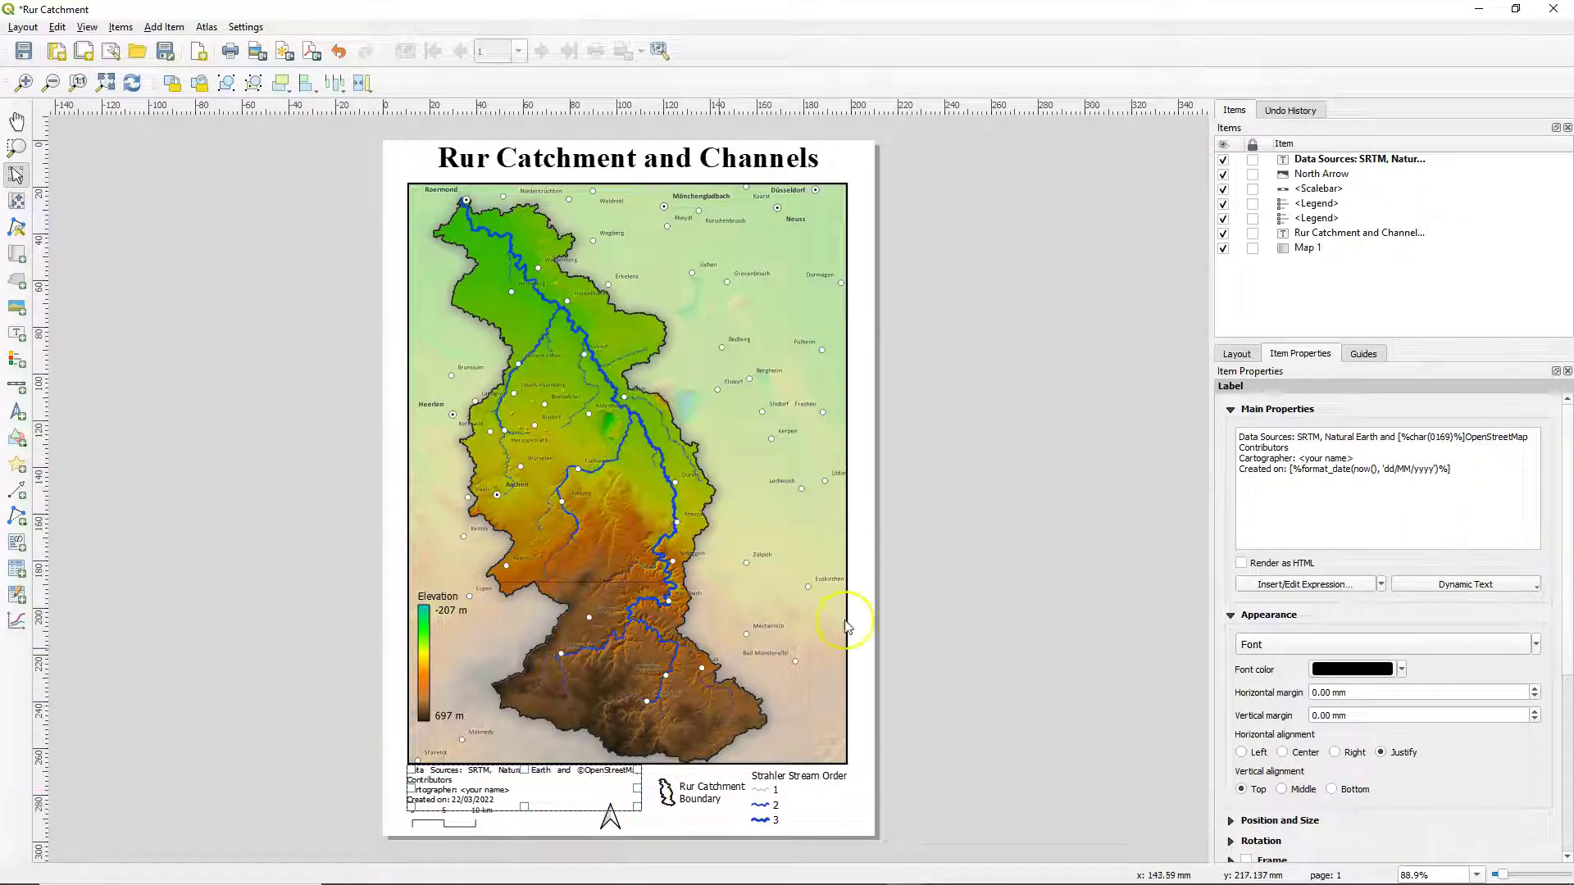
Widen the footer label and set its font size to 8
left_click_drag(639, 788, 696, 788)
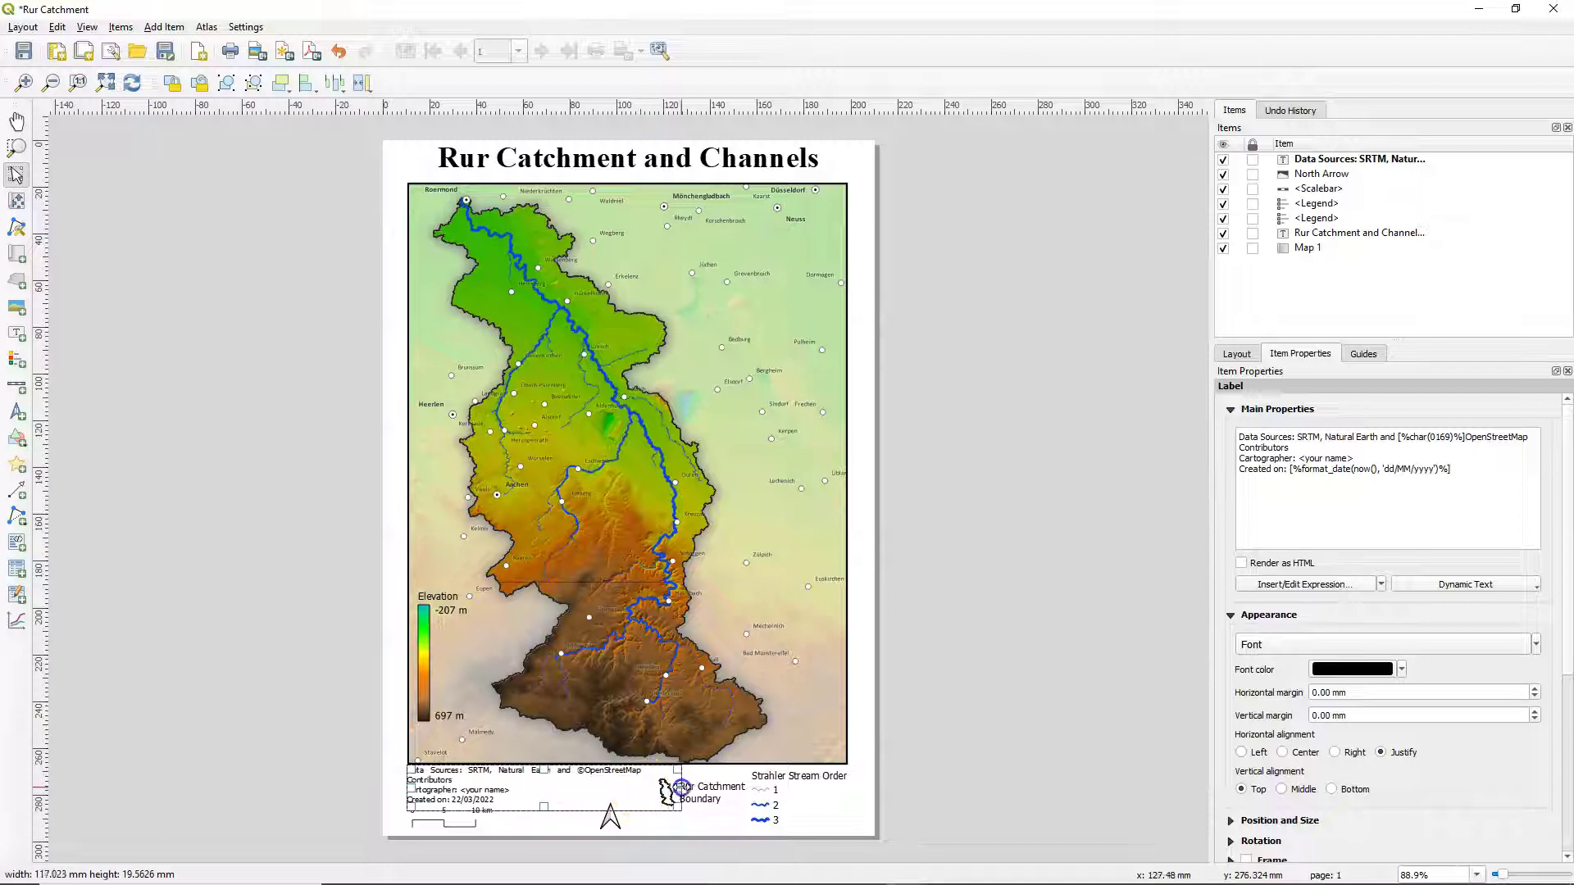
left_click(668, 836)
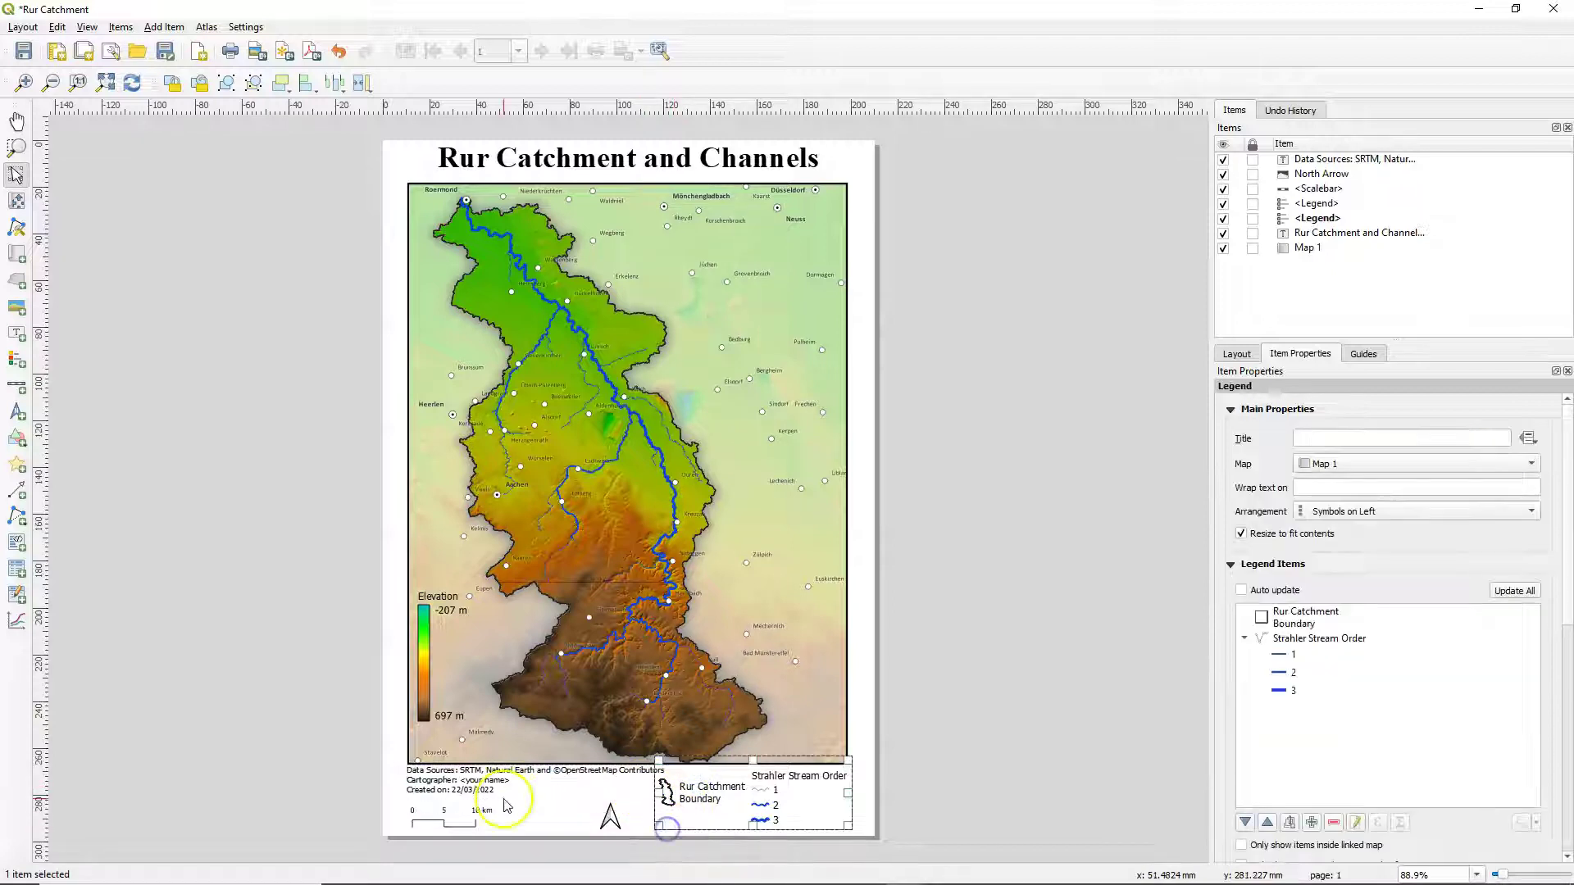
left_click(505, 799)
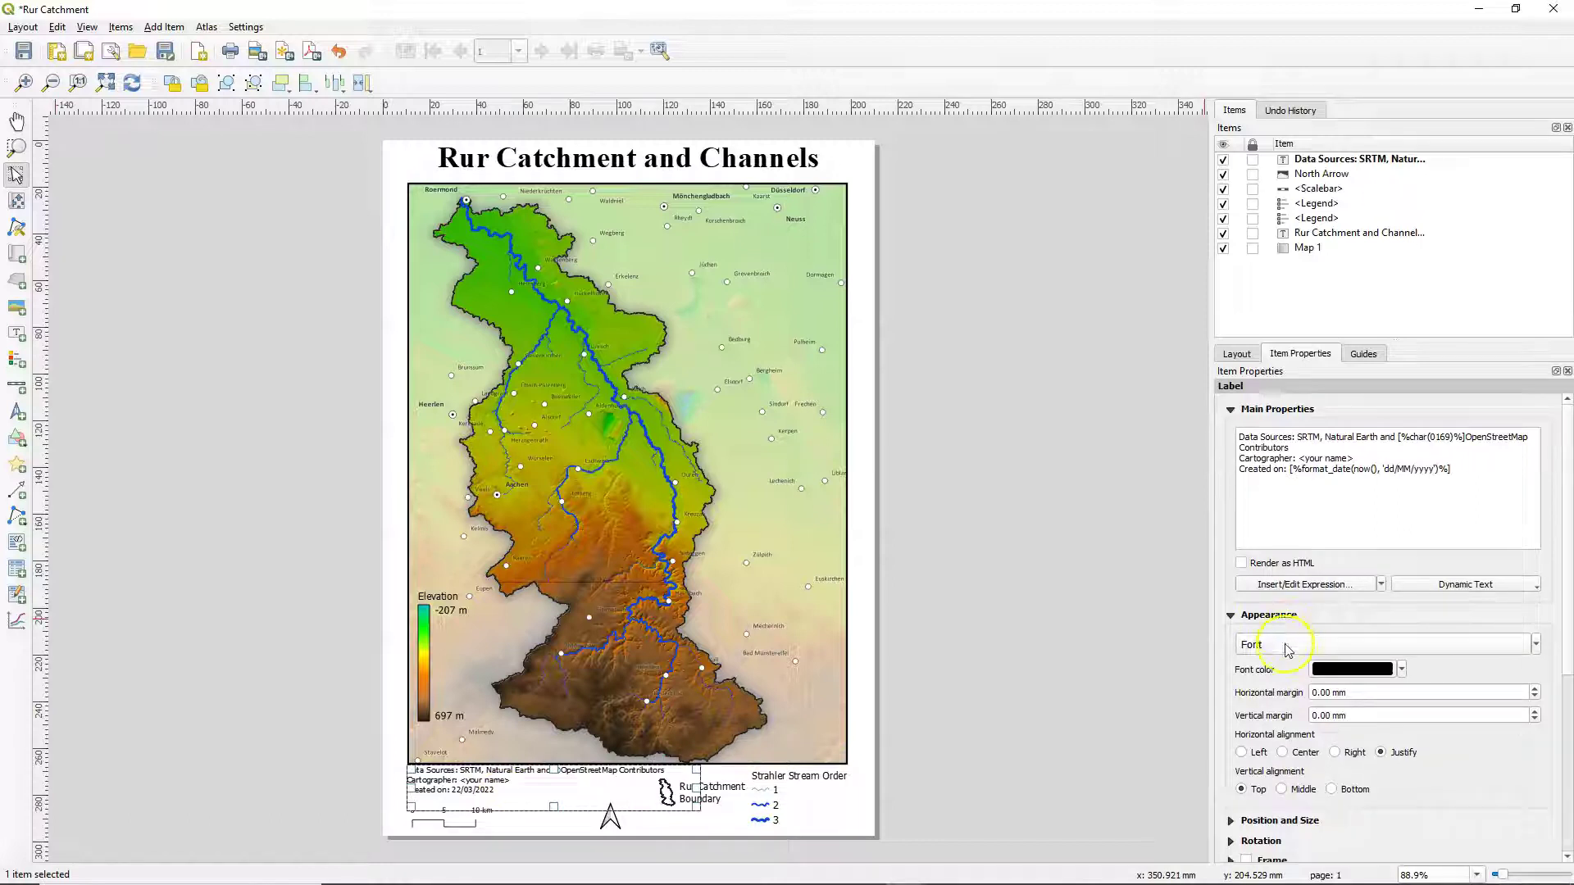
left_click(1304, 645)
left_click(942, 365)
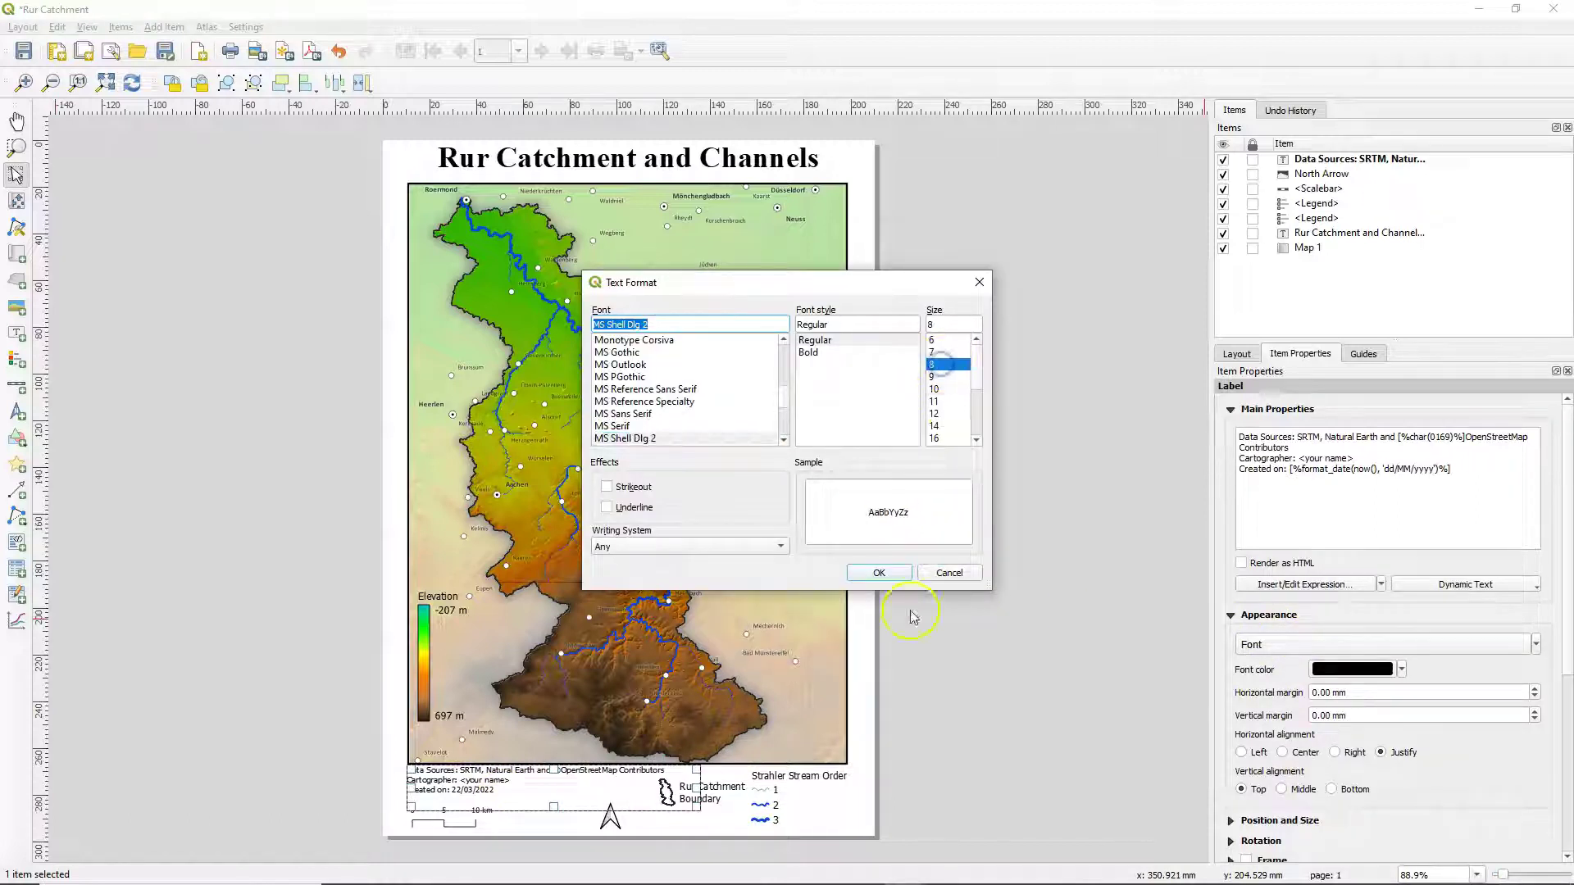
left_click(878, 573)
Nudge the footer label into place at the page's bottom-left
left_click(925, 787)
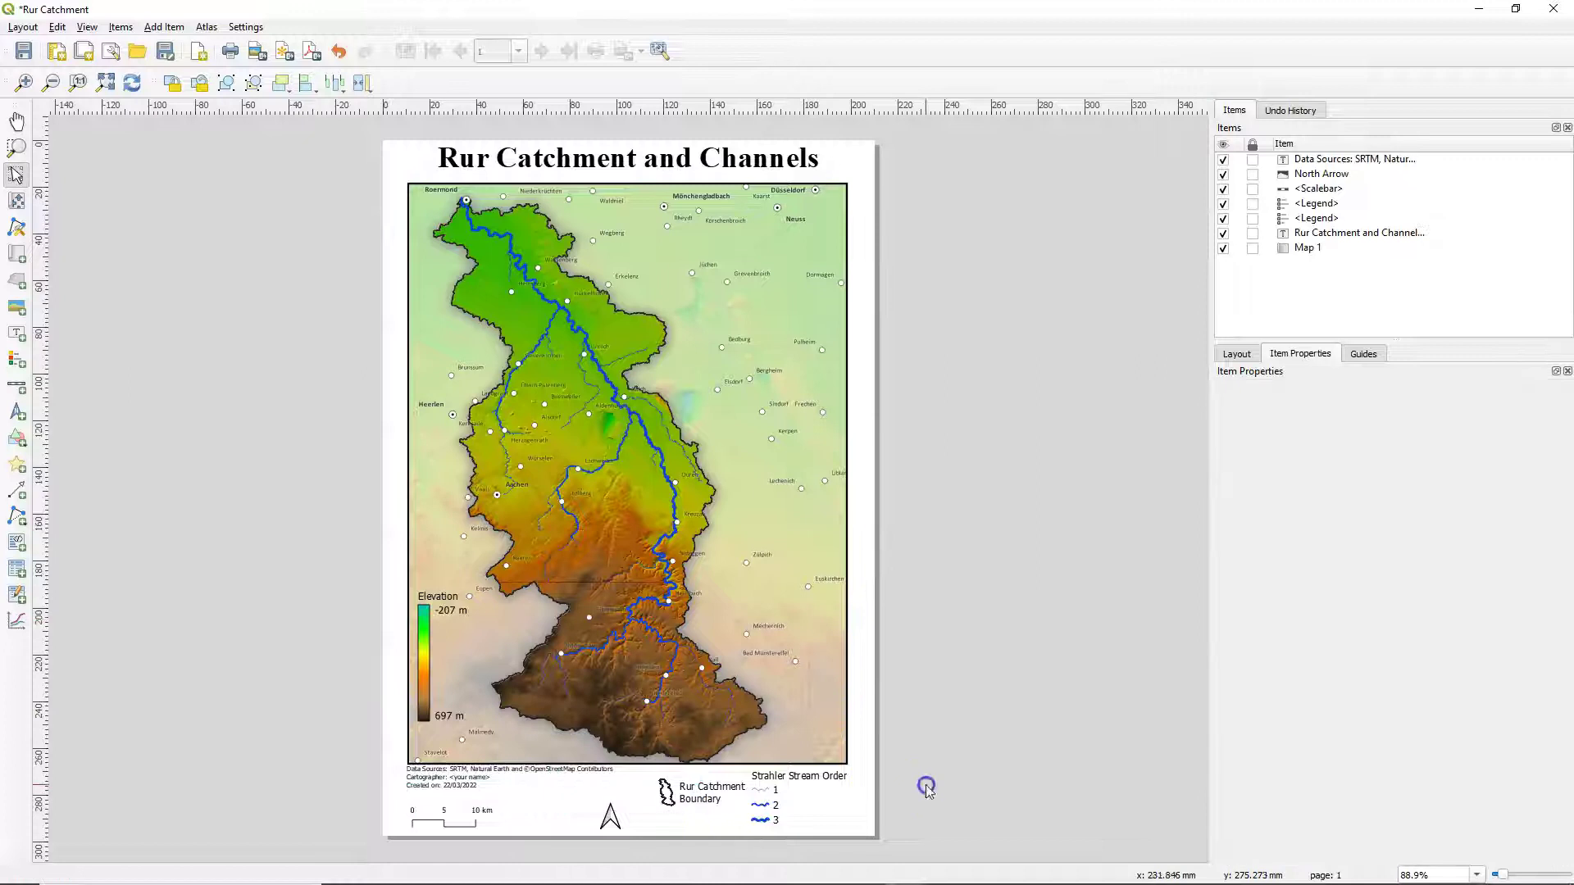
left_click(420, 789)
left_click_drag(414, 795, 412, 798)
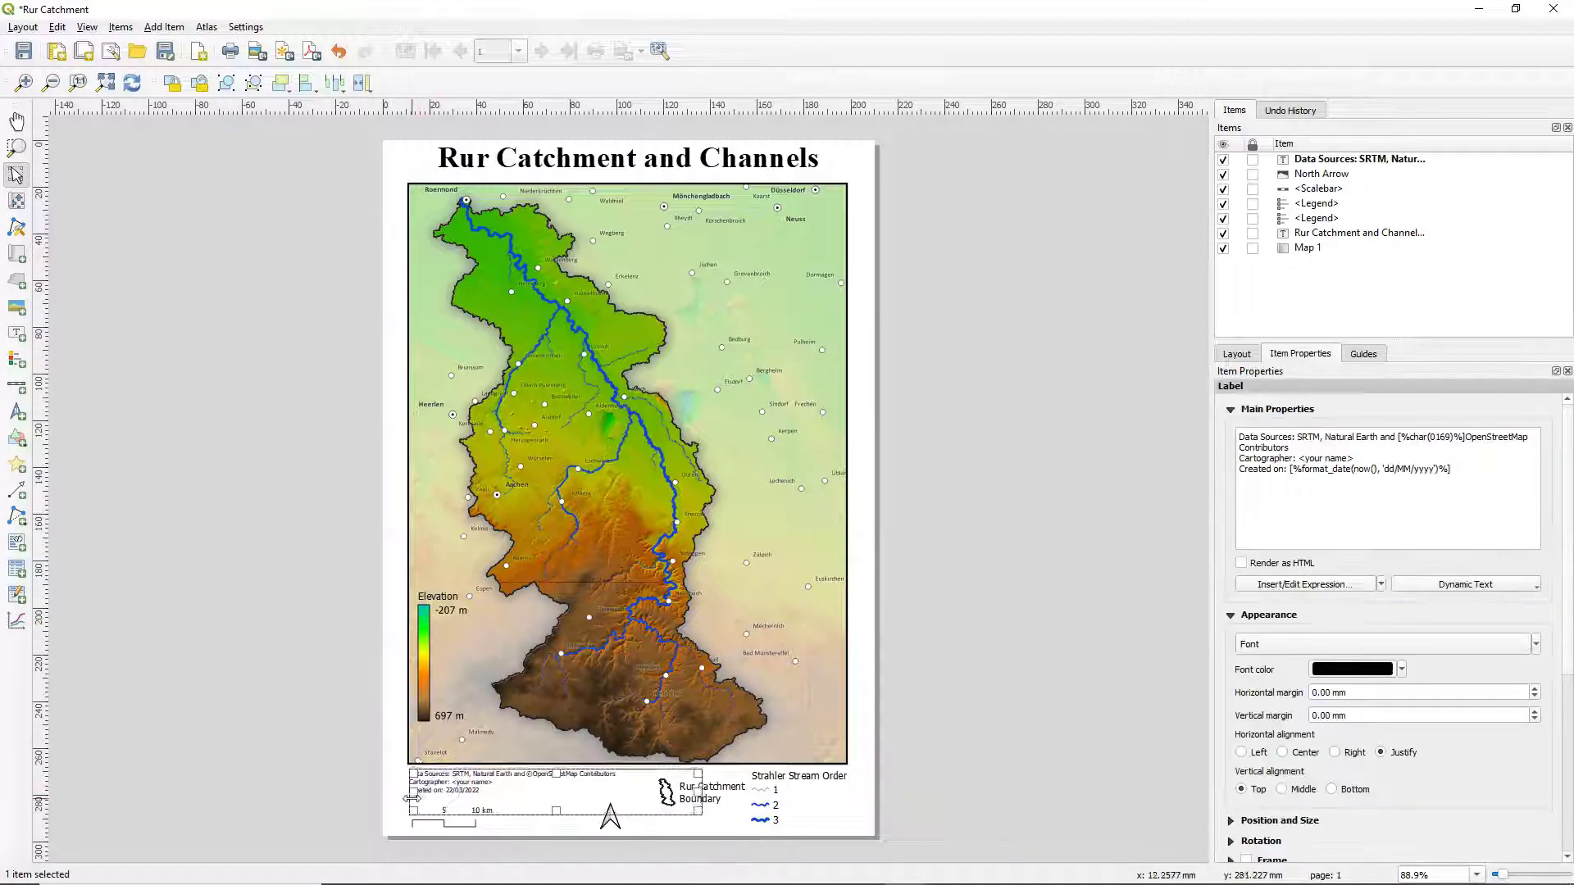
left_click(910, 836)
left_click(451, 782)
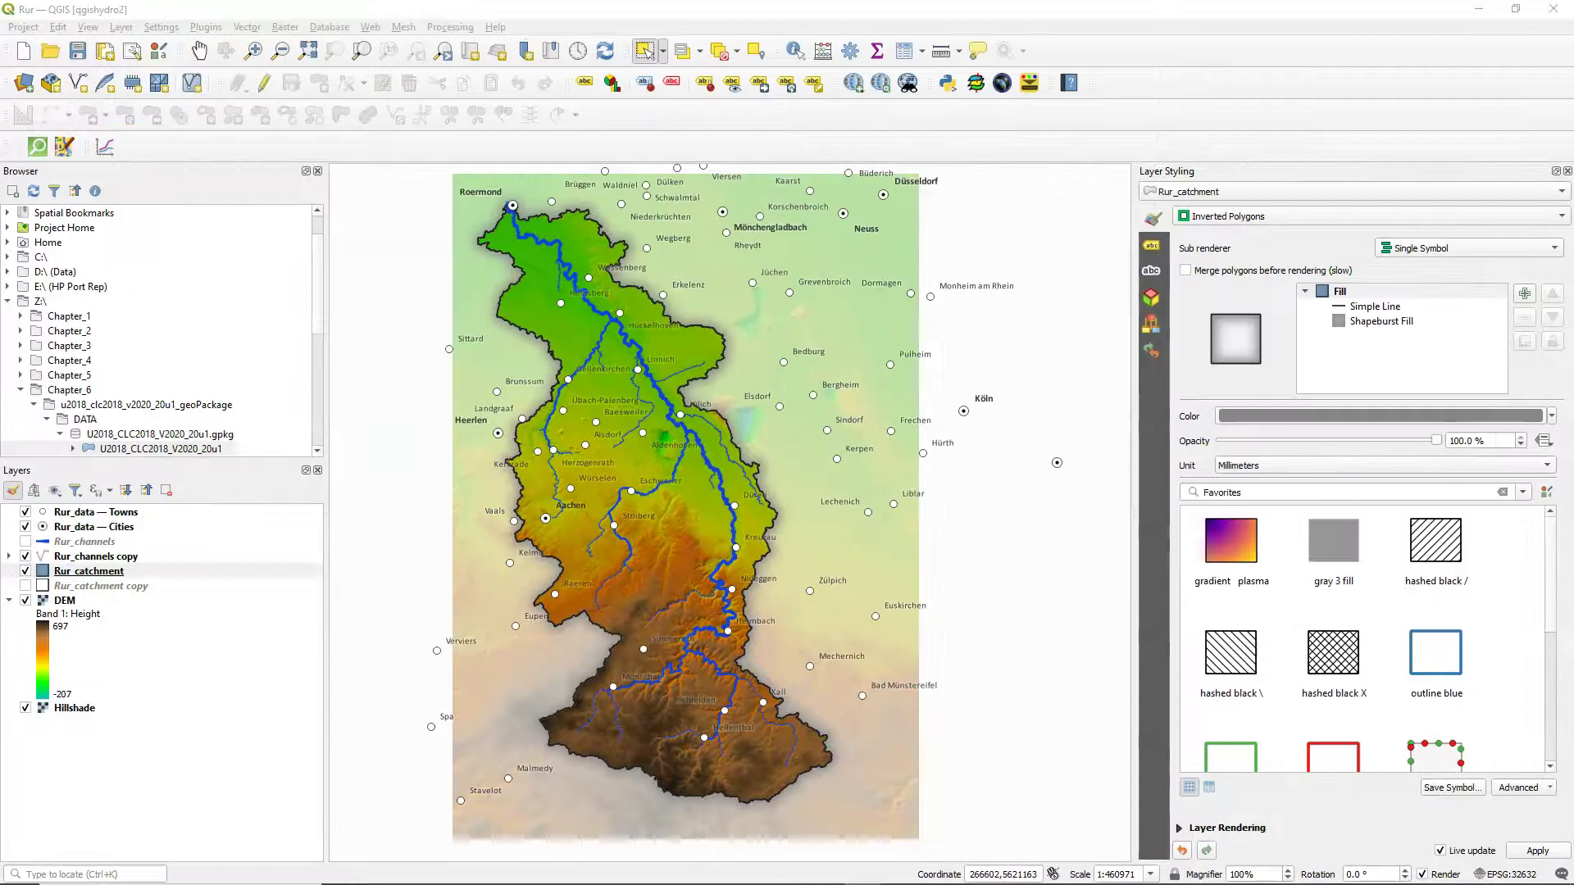
Add a global variable 'cartographer' with value 'Gerardus Mercator' in Settings > Options > Variables
left_click(161, 28)
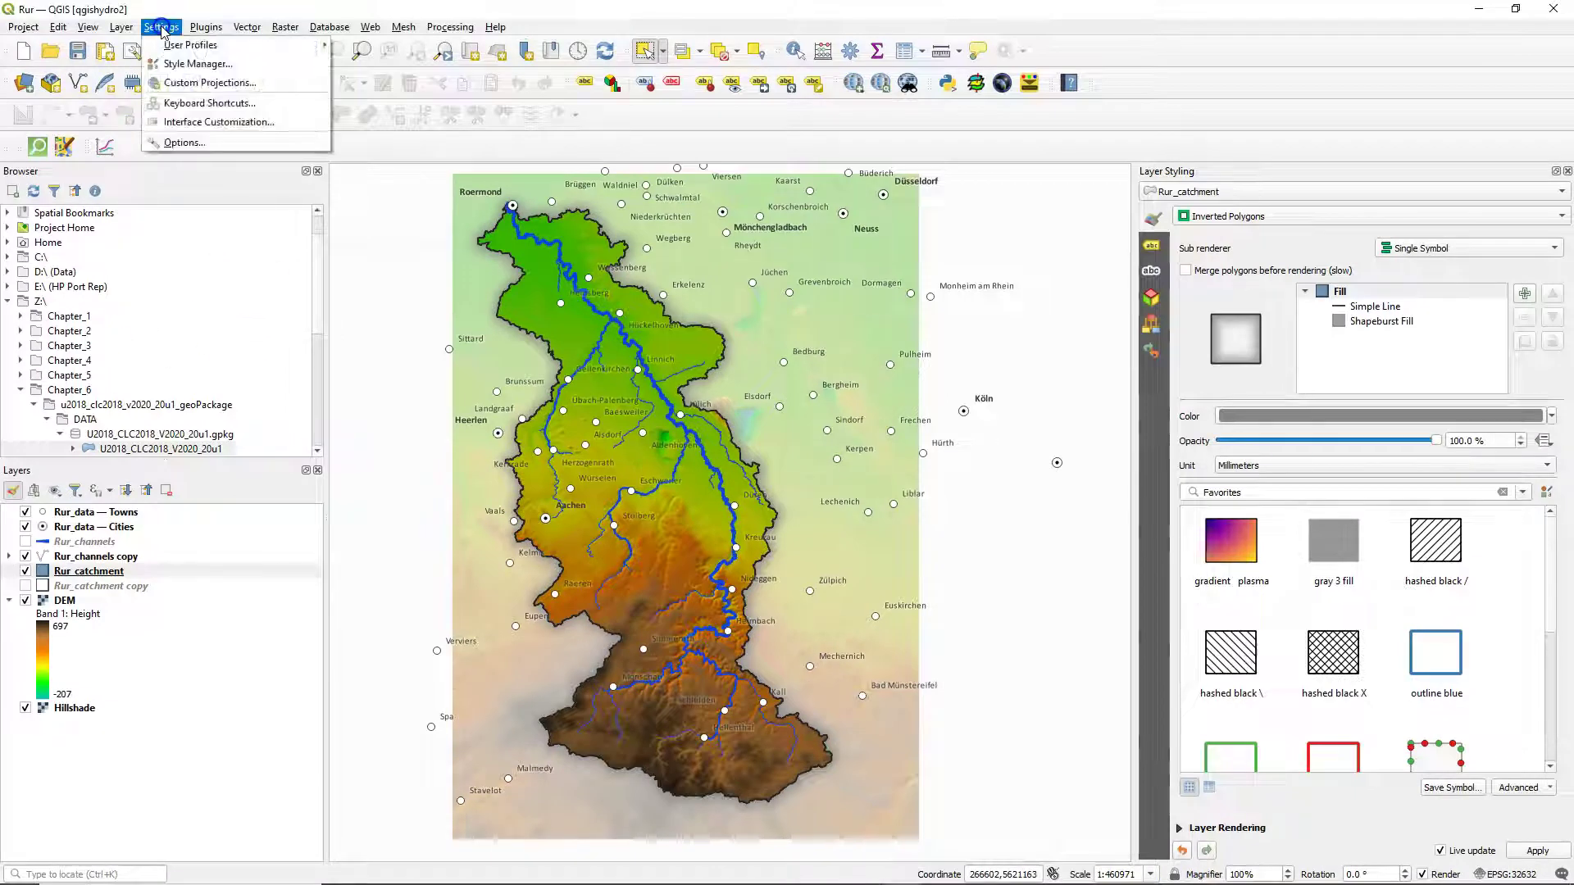
left_click(215, 145)
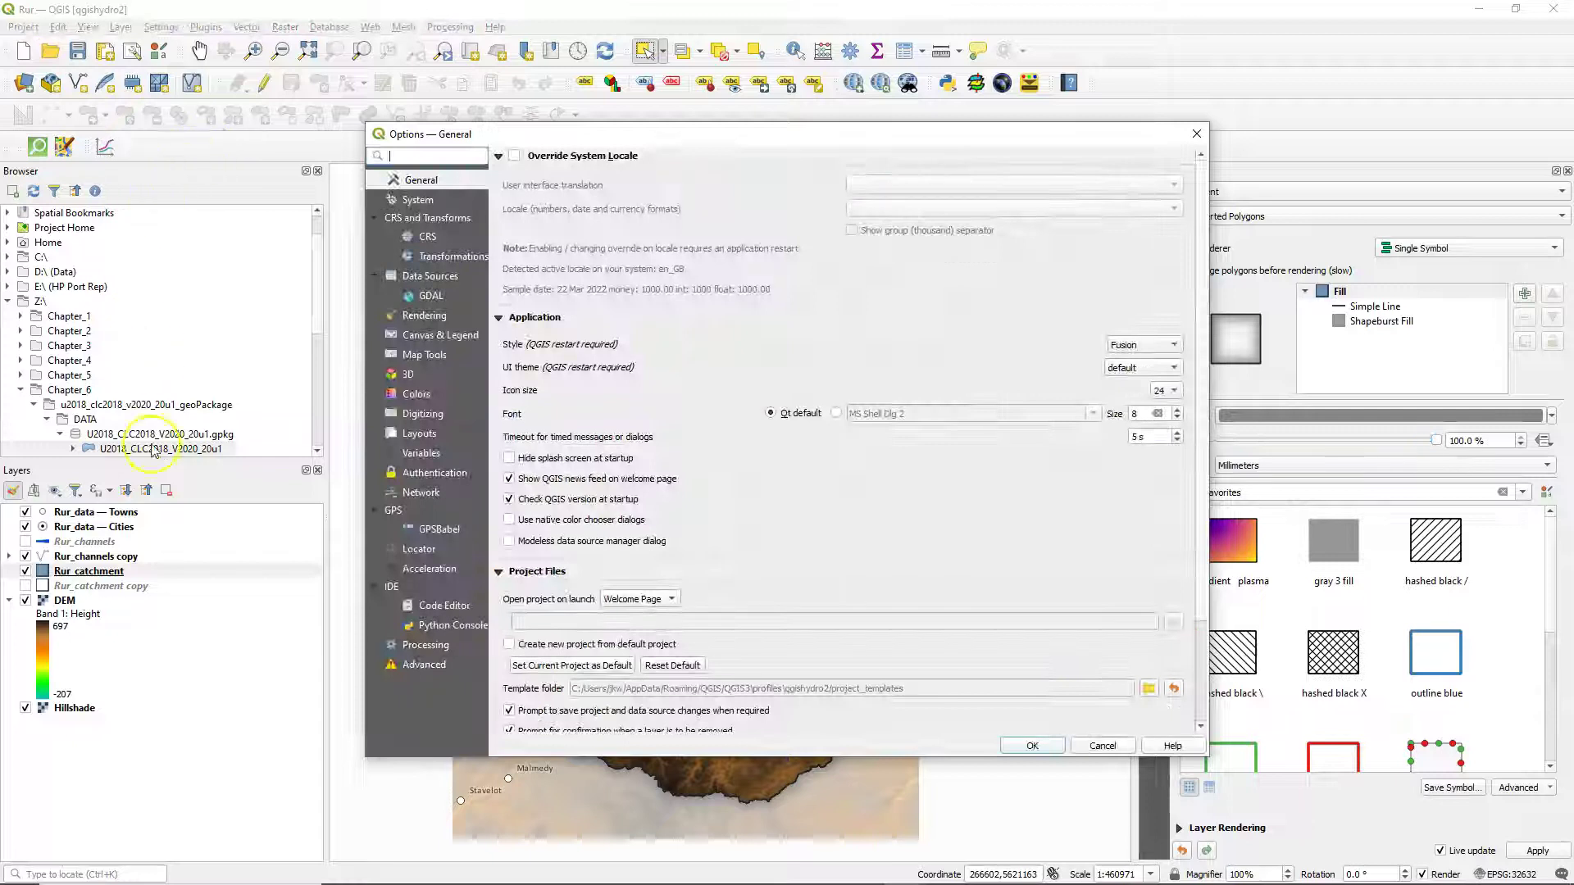
left_click(422, 456)
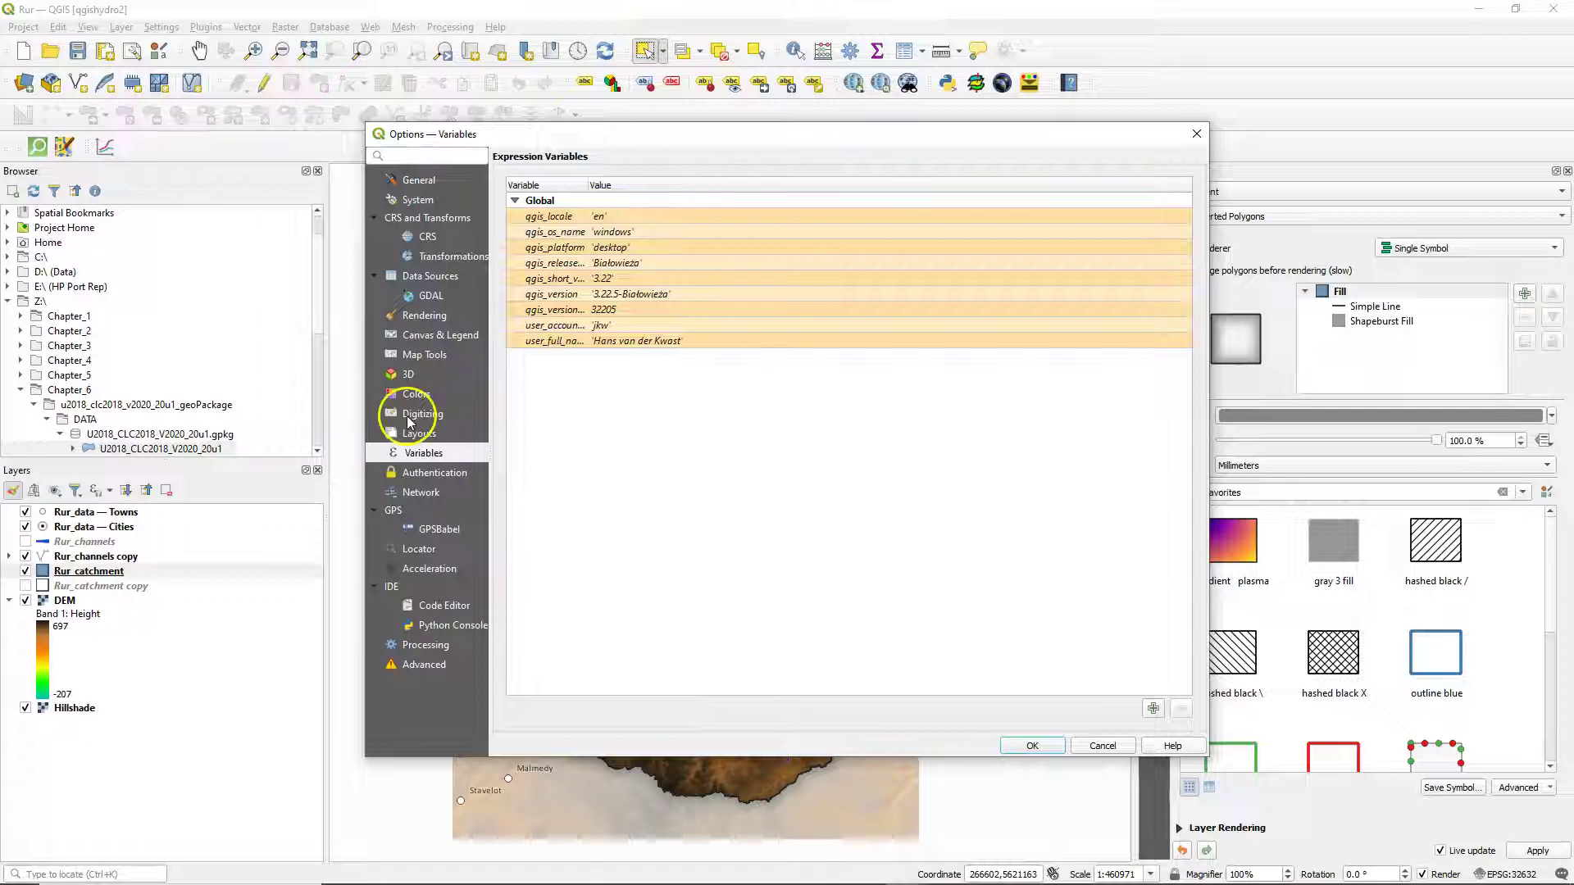
left_click(1153, 710)
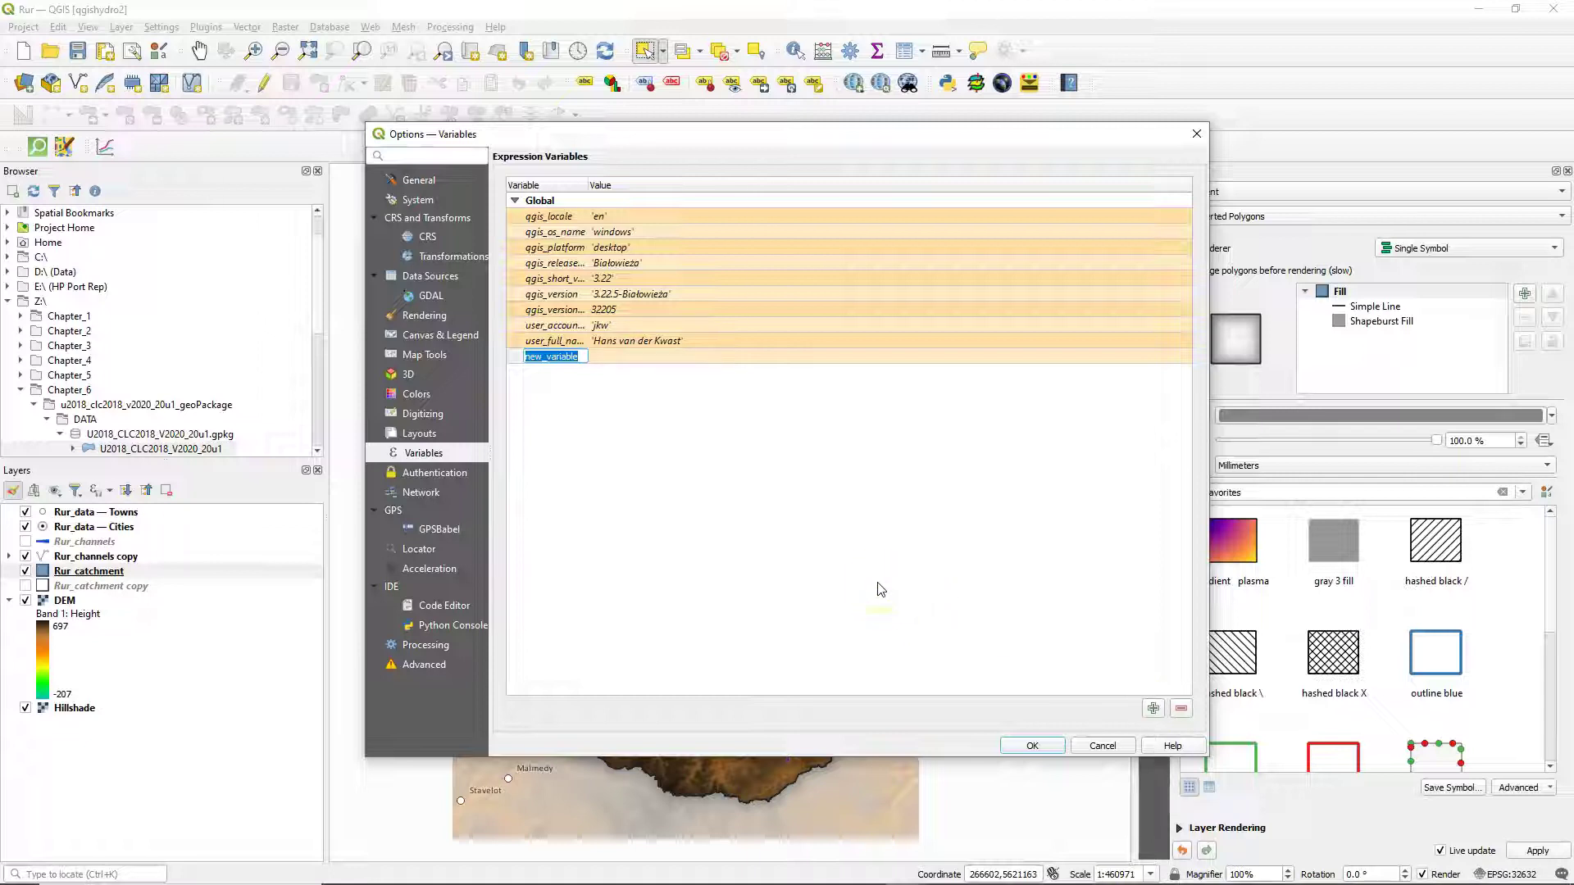
type("cartographer")
left_click(639, 356)
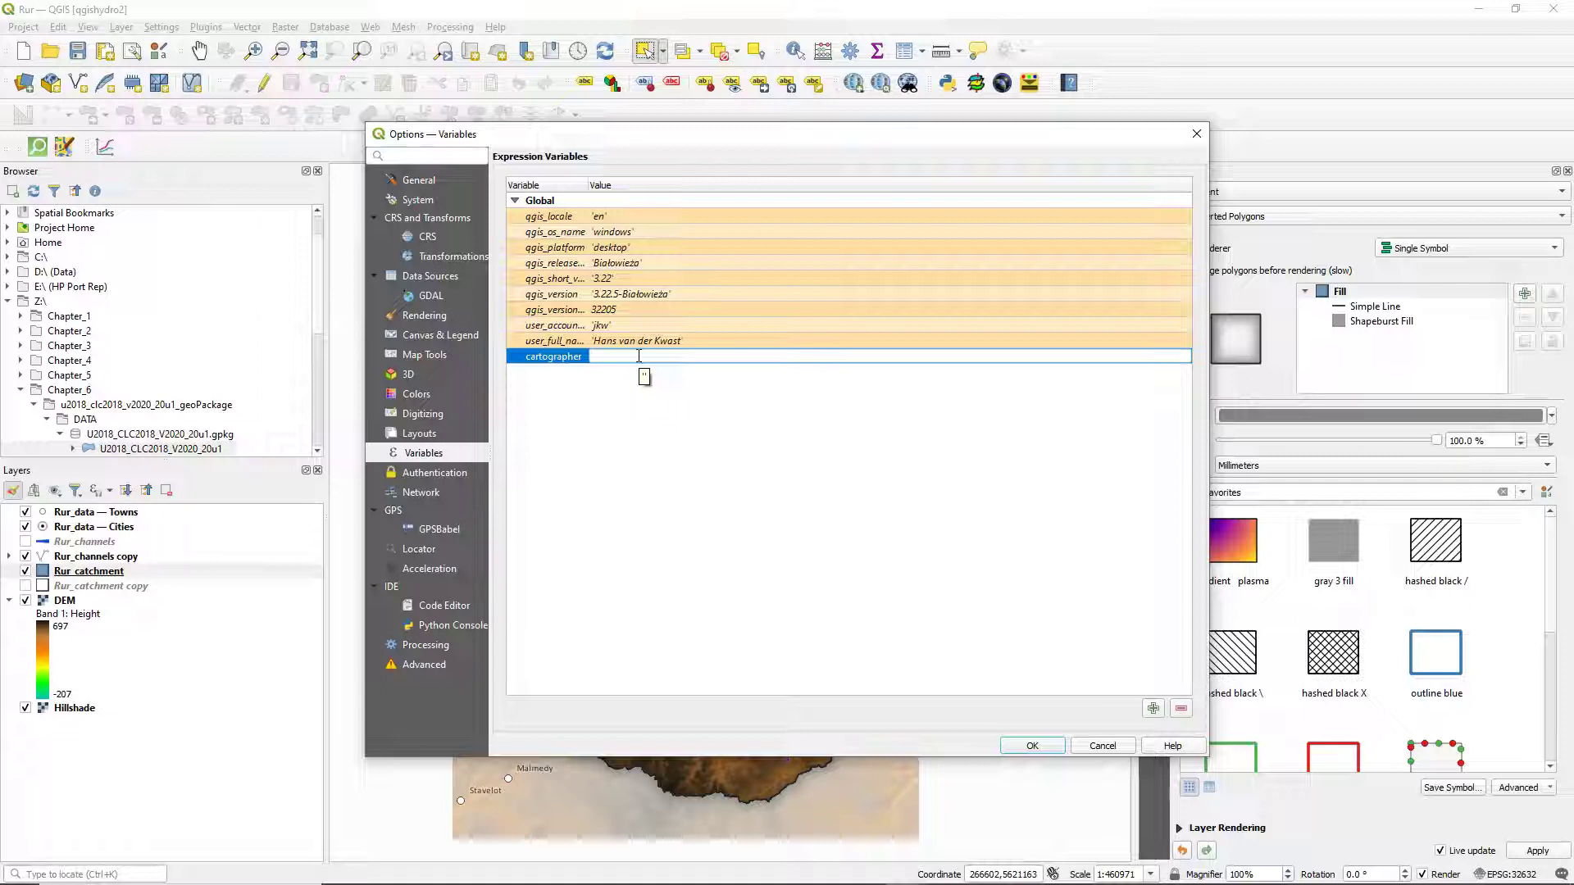
type("Ge")
key("BackSpace")
key("BackSpace")
left_click(636, 411)
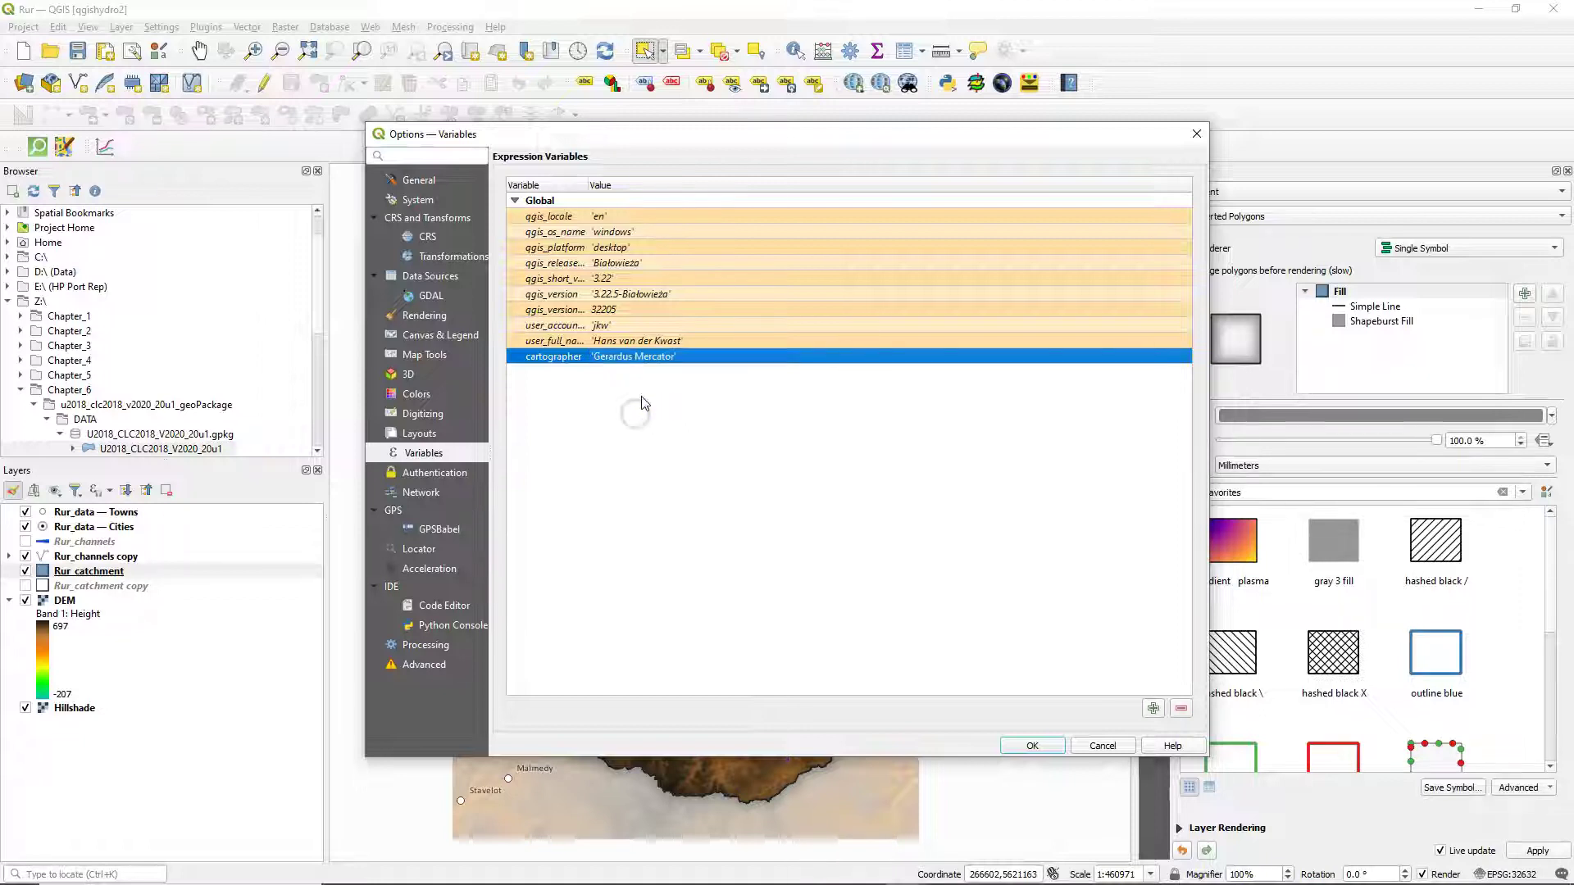
left_click(1031, 746)
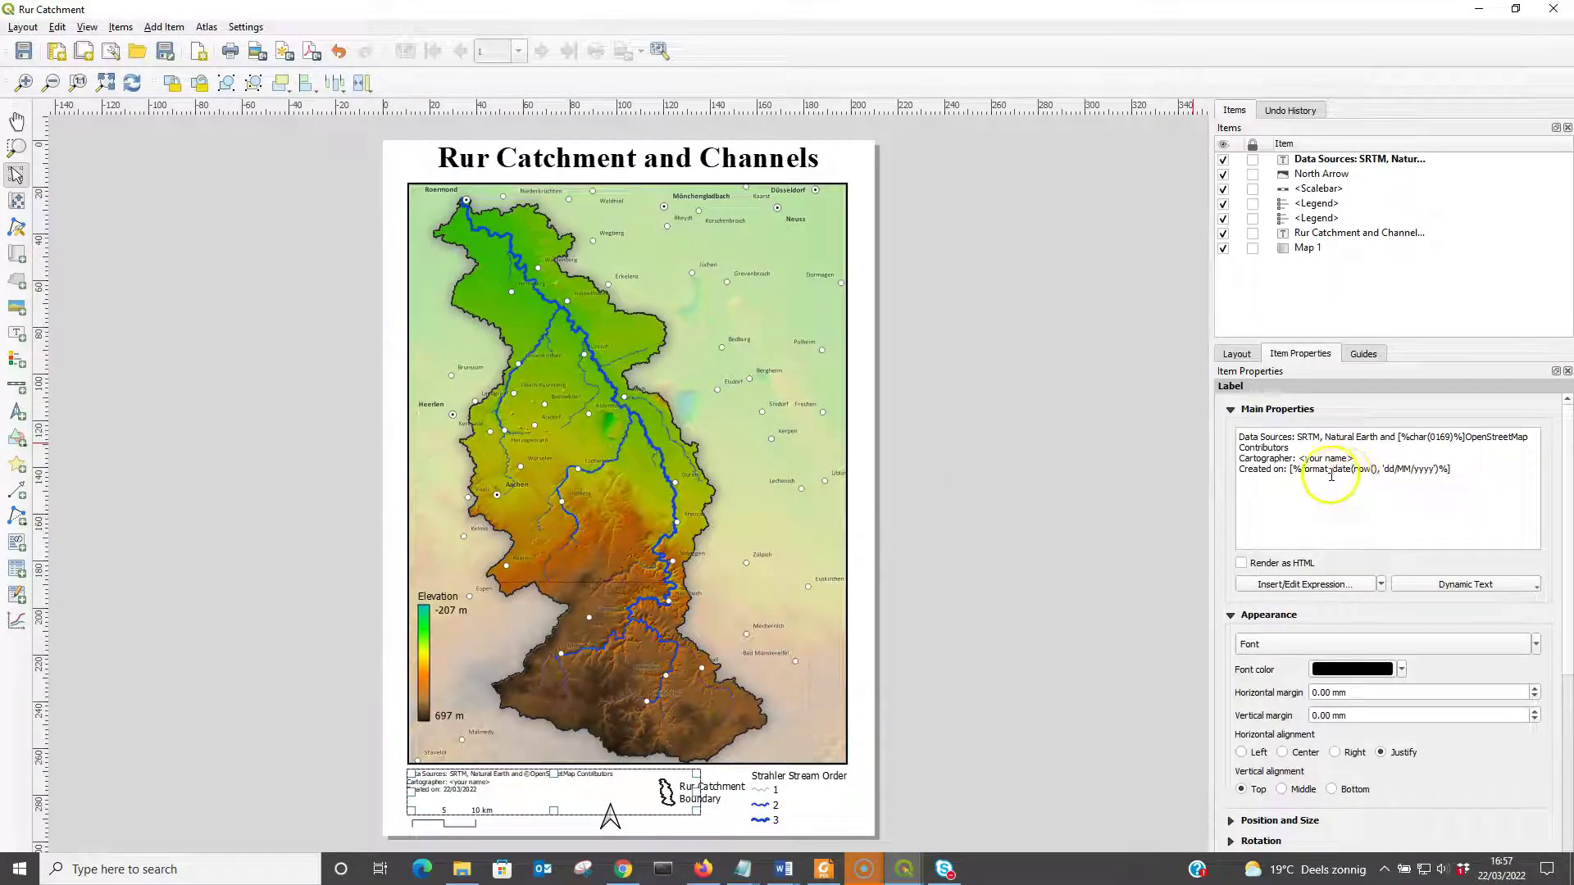
left_click_drag(1353, 459, 1299, 459)
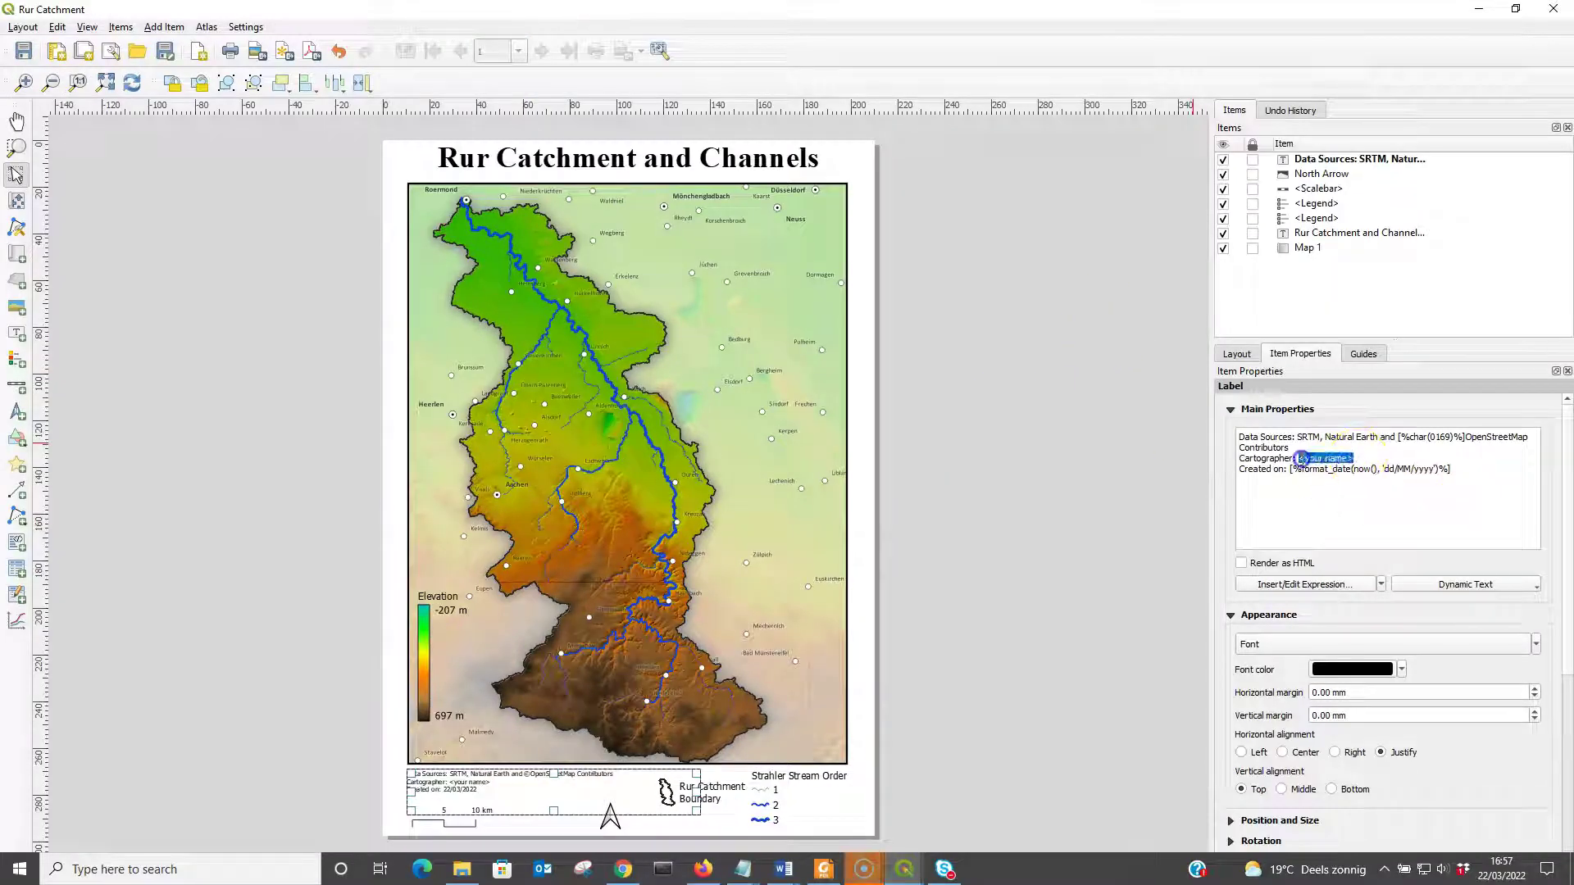
left_click(1310, 585)
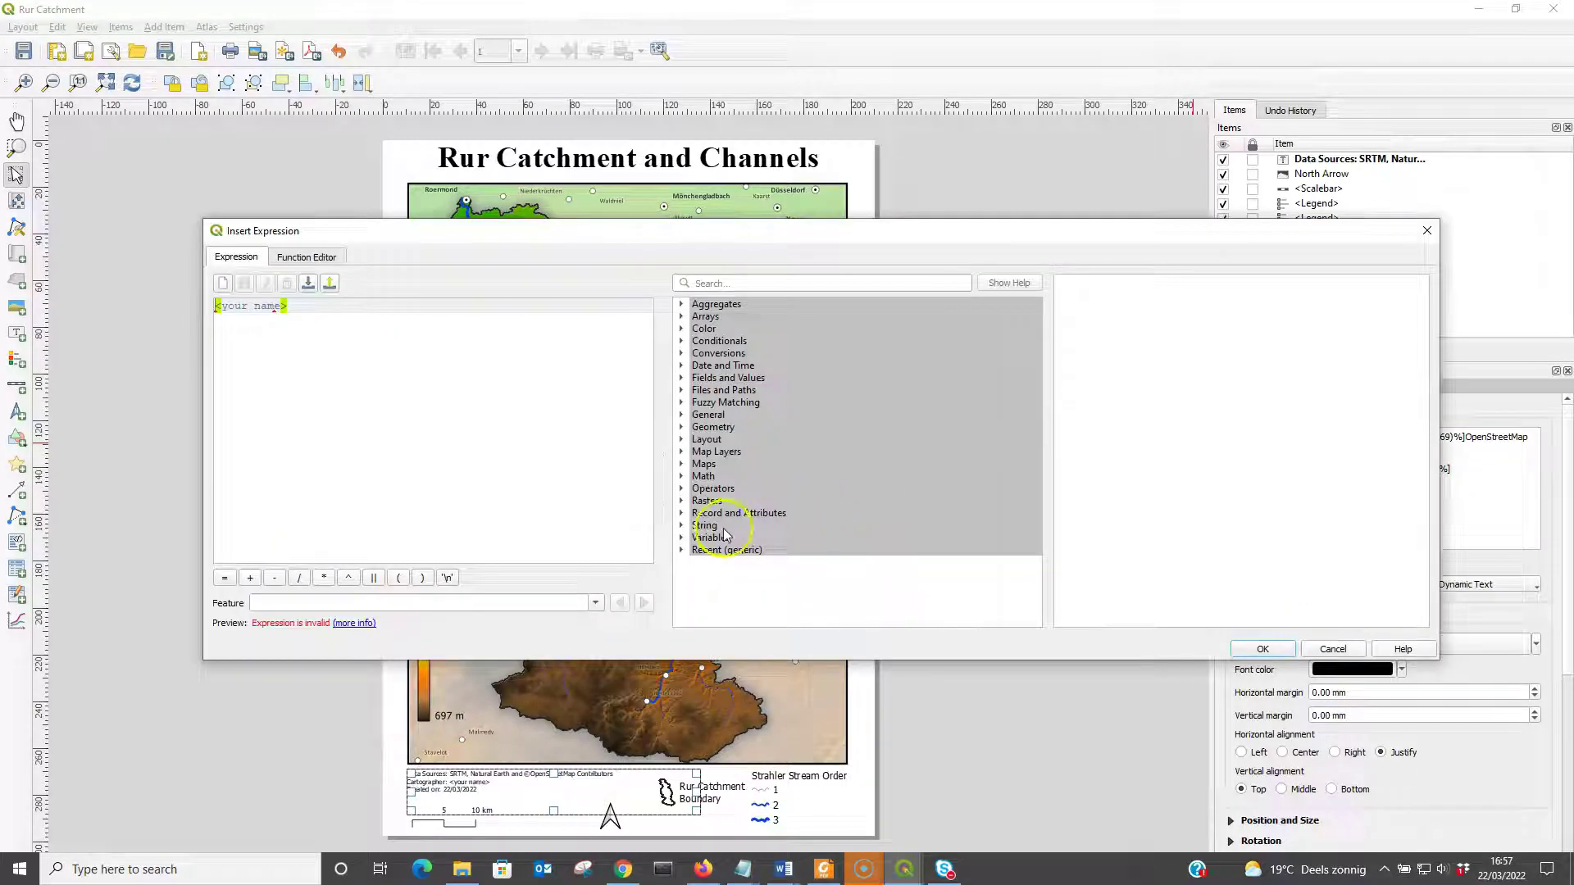
left_click(681, 537)
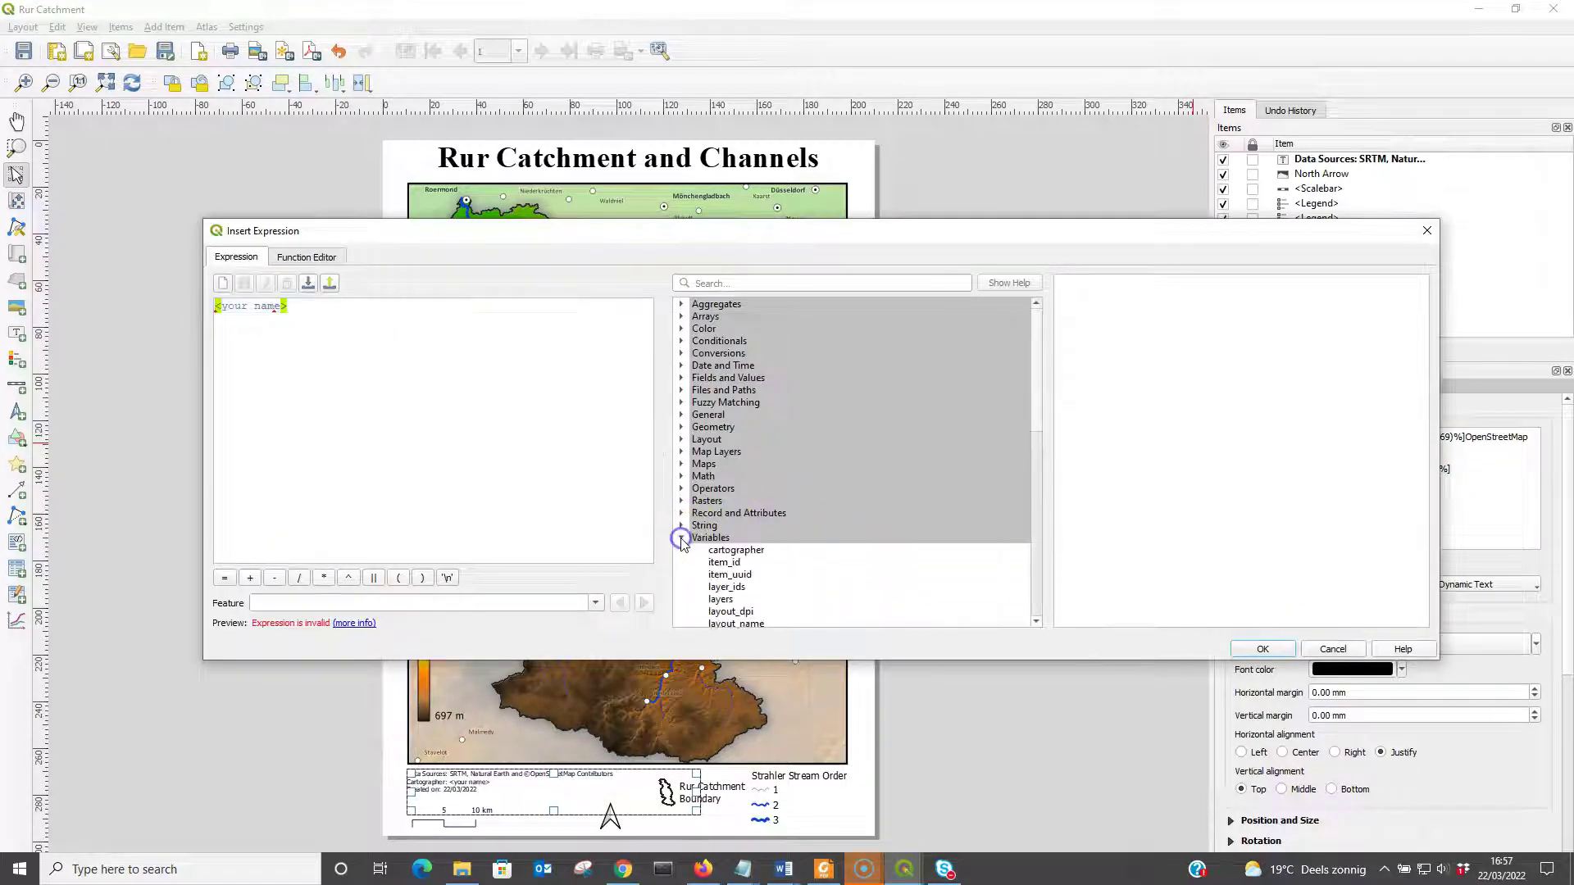
left_click(735, 553)
double_click(736, 551)
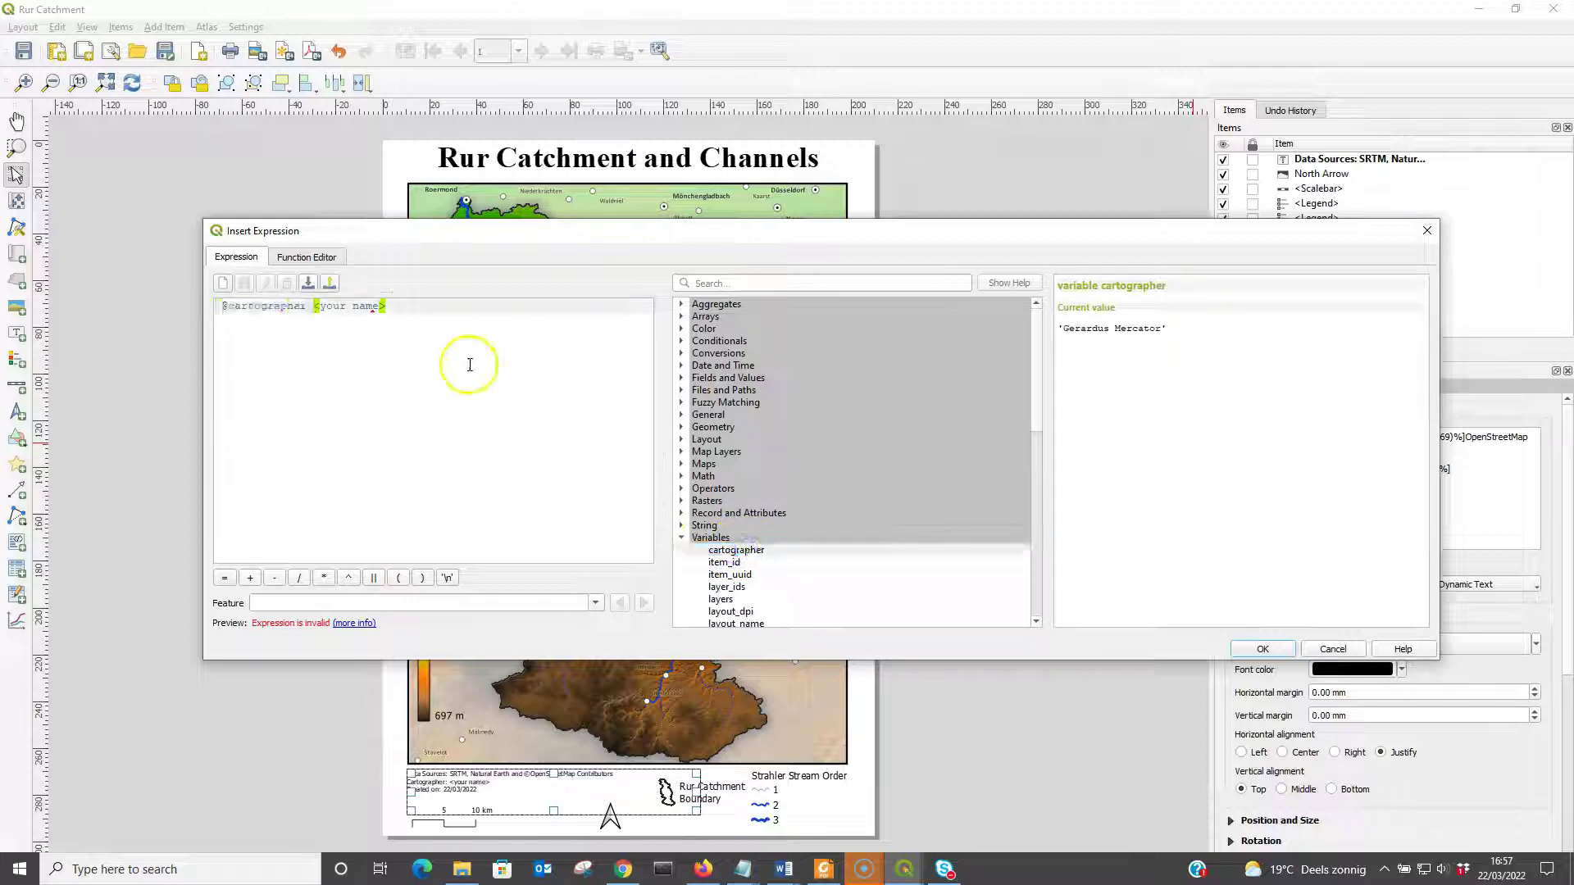
left_click_drag(386, 306, 308, 306)
key("BackSpace")
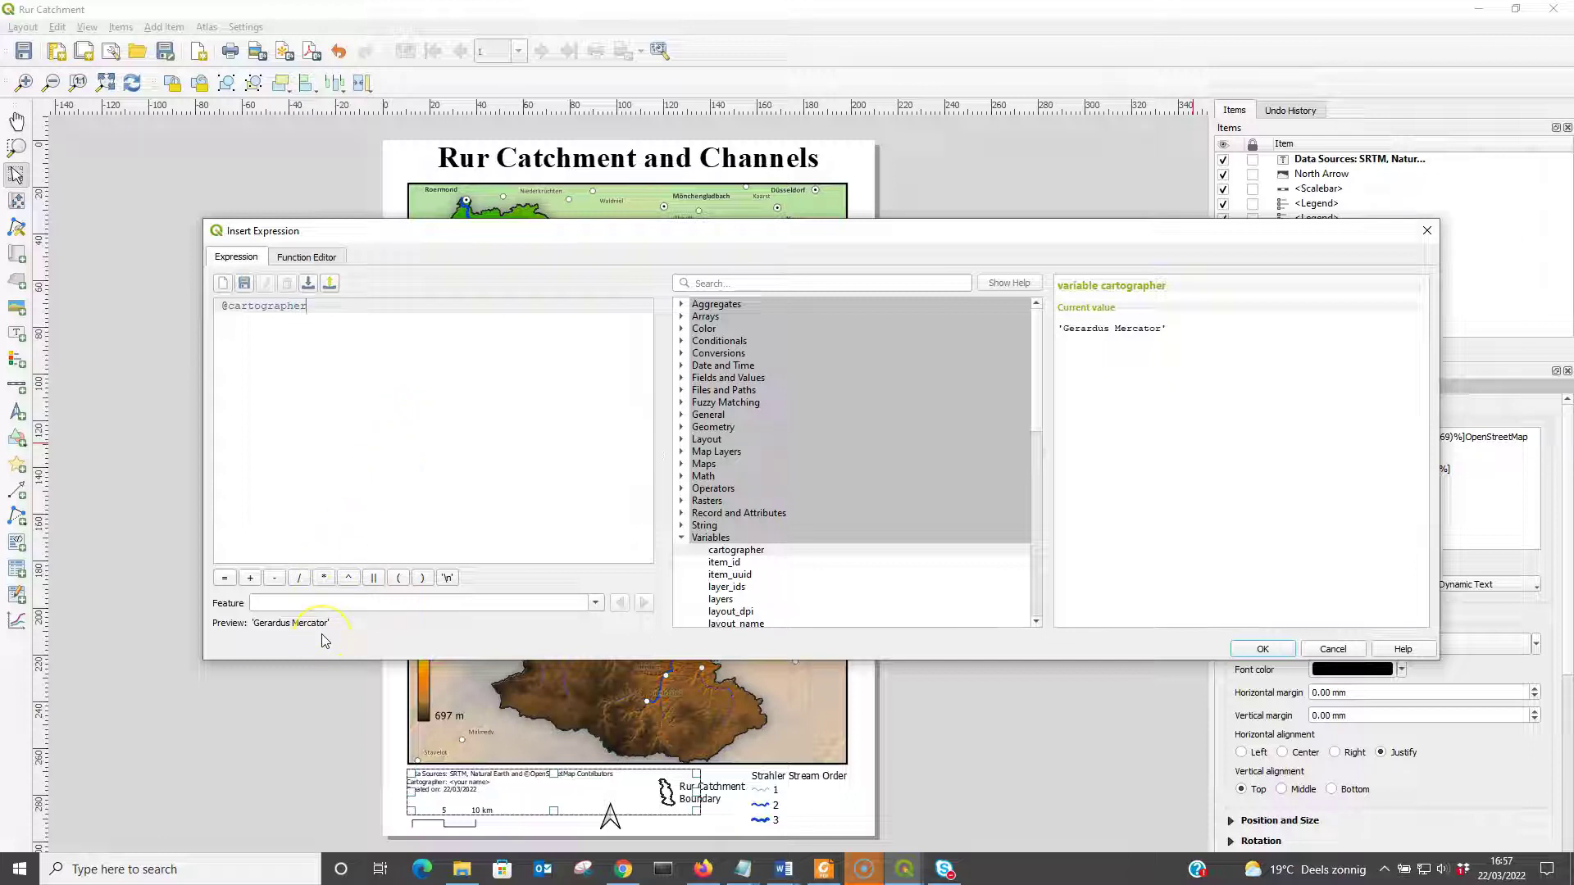
left_click(1262, 648)
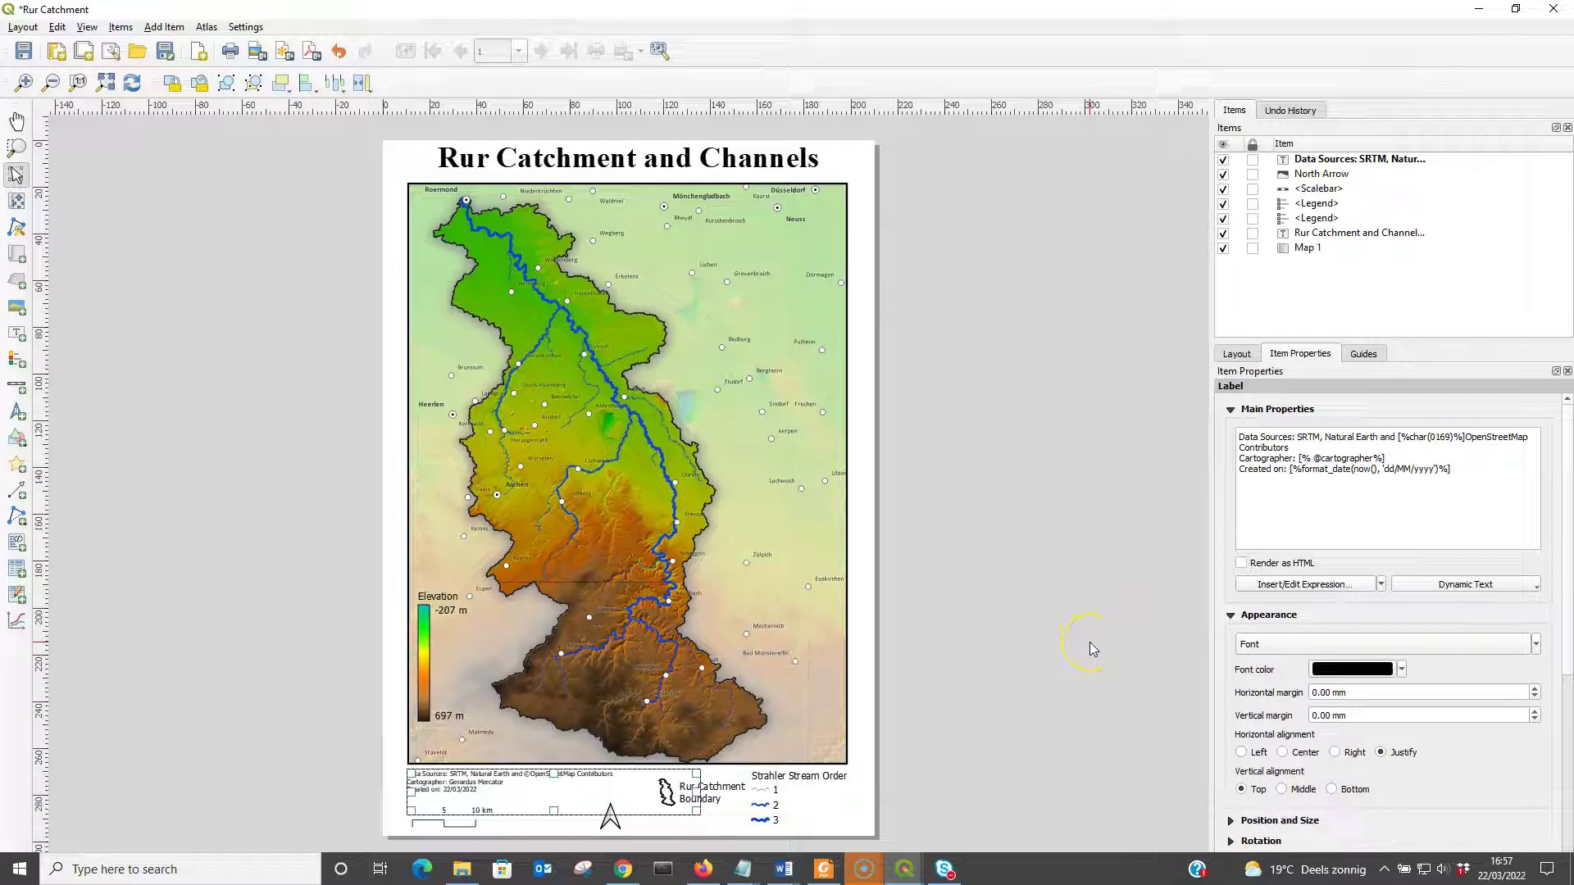
Select the Strahler Stream Order legend on the layout canvas
left_click(843, 810)
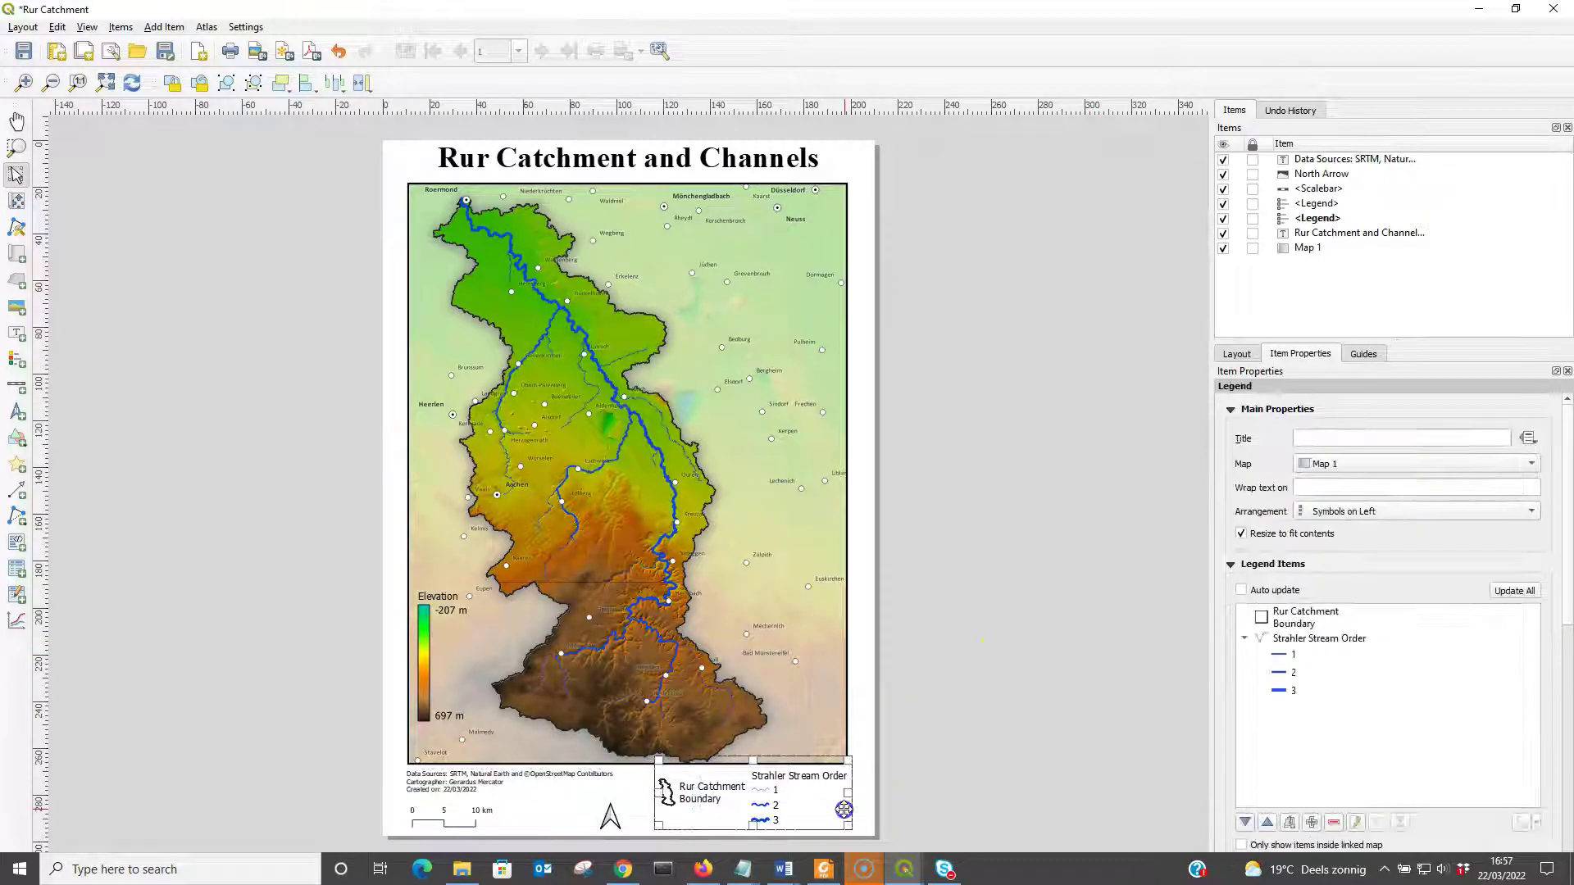